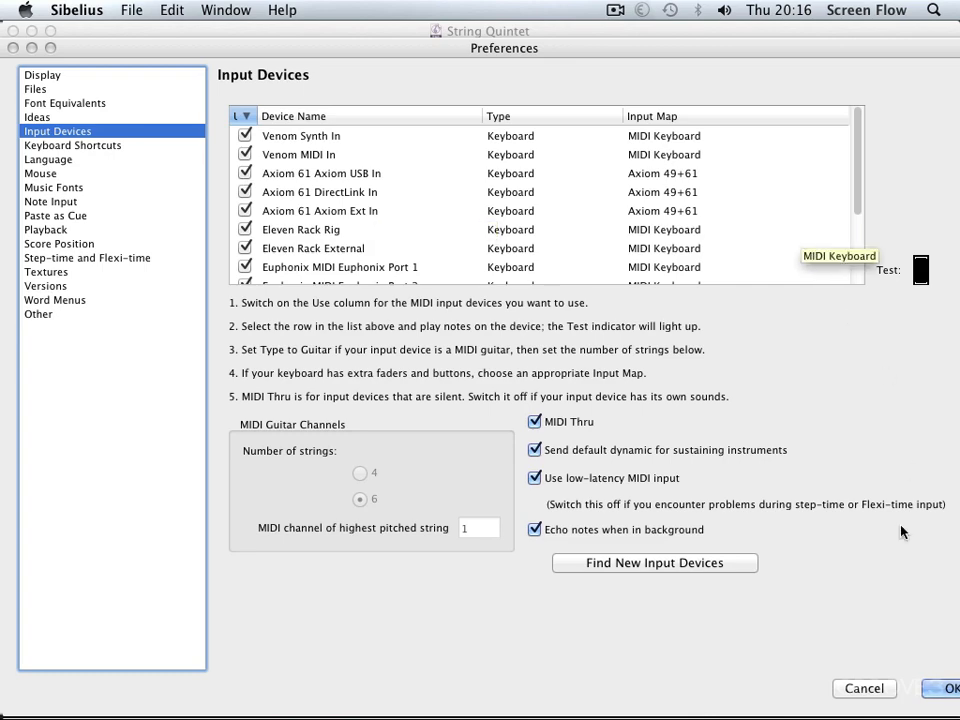
Accept the current Input Devices preferences
left_click(942, 692)
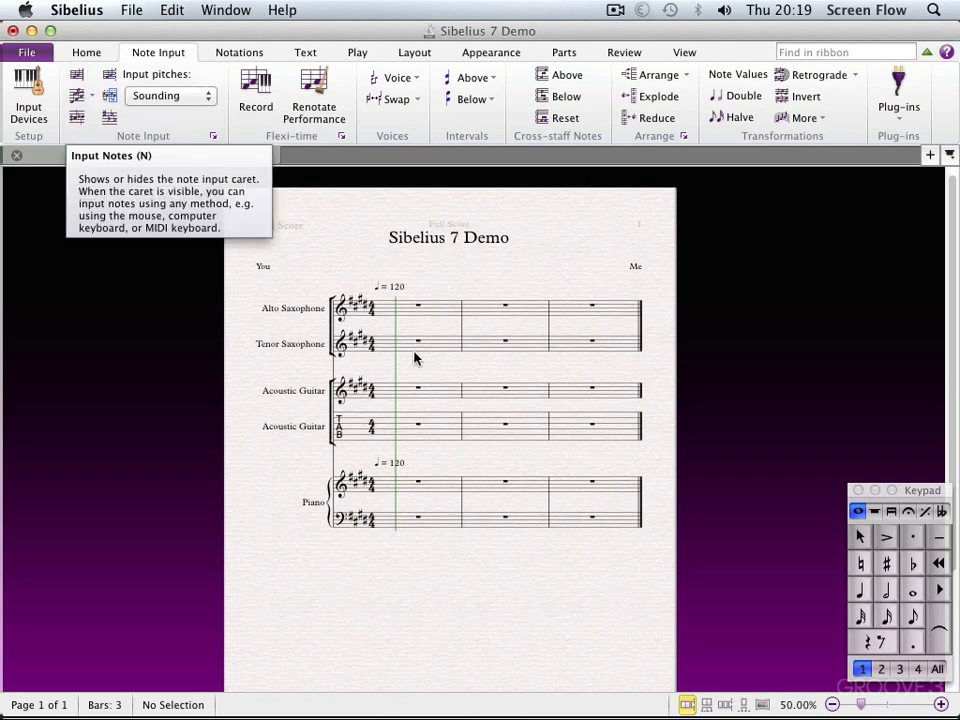
Enter the quarter notes A, B, C, D, G, D, F, E in bars 1 and 2 of the Alto Saxophone staff
left_click(403, 311)
key("n")
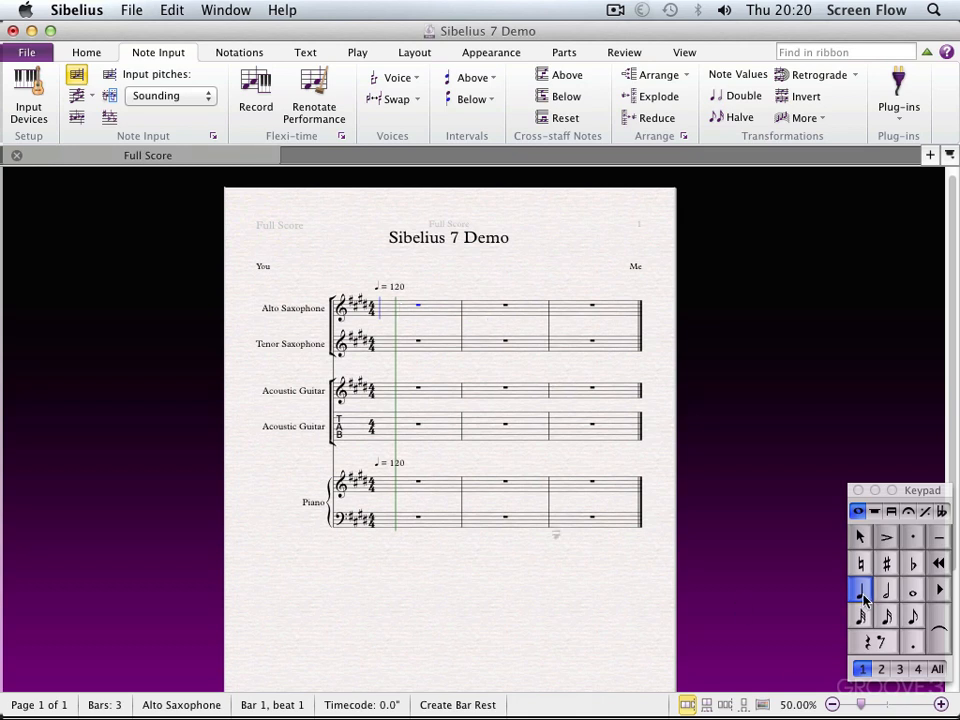
key("a")
key("b")
key("c")
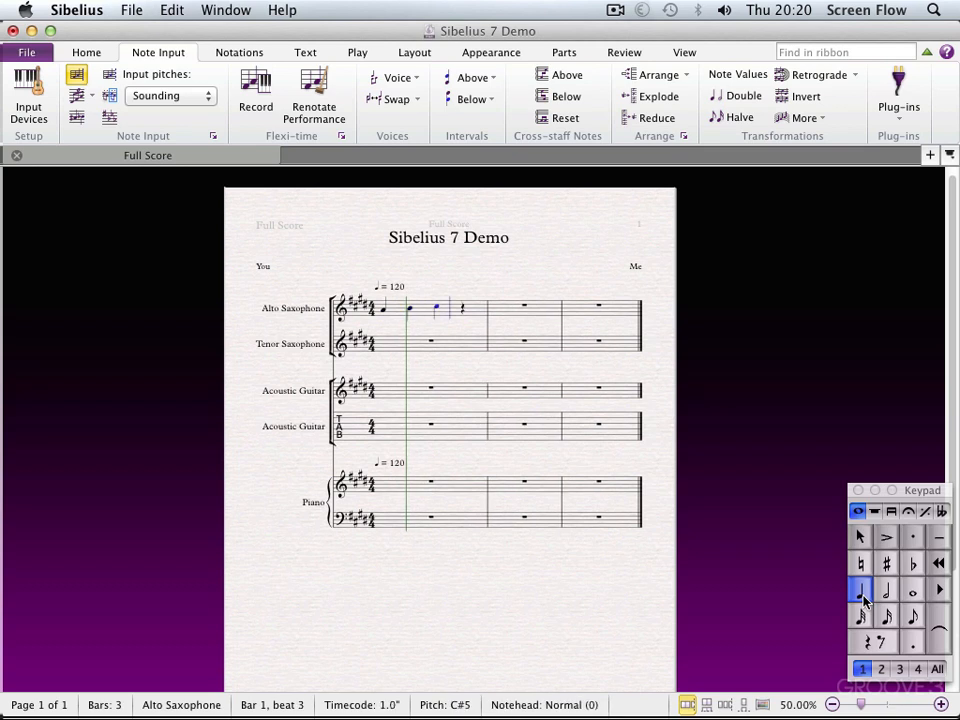
key("d")
key("g")
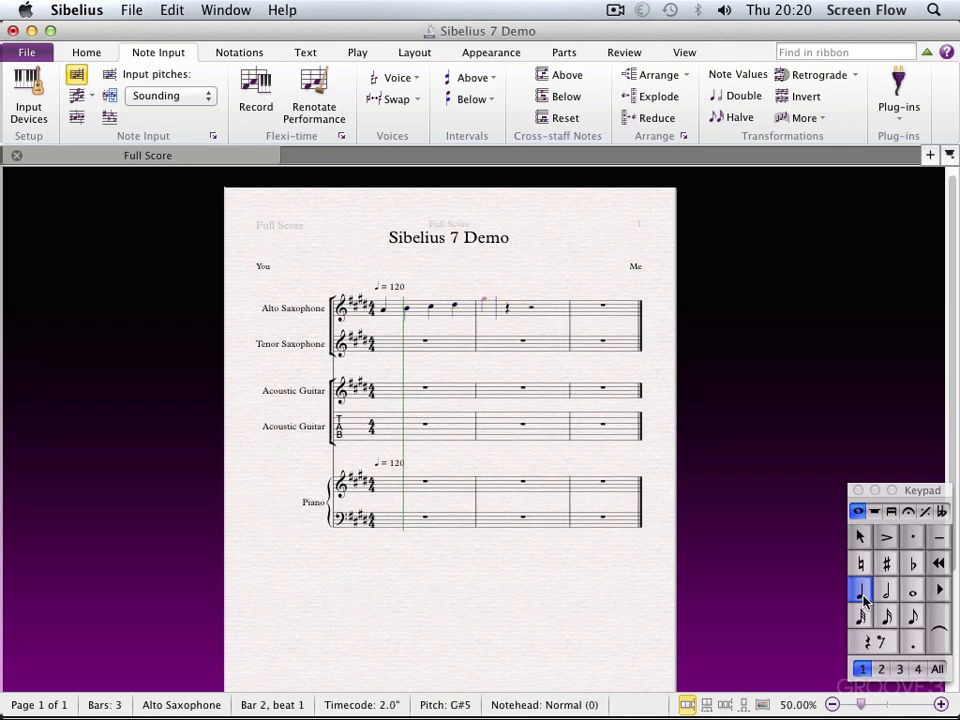
key("d")
key("f")
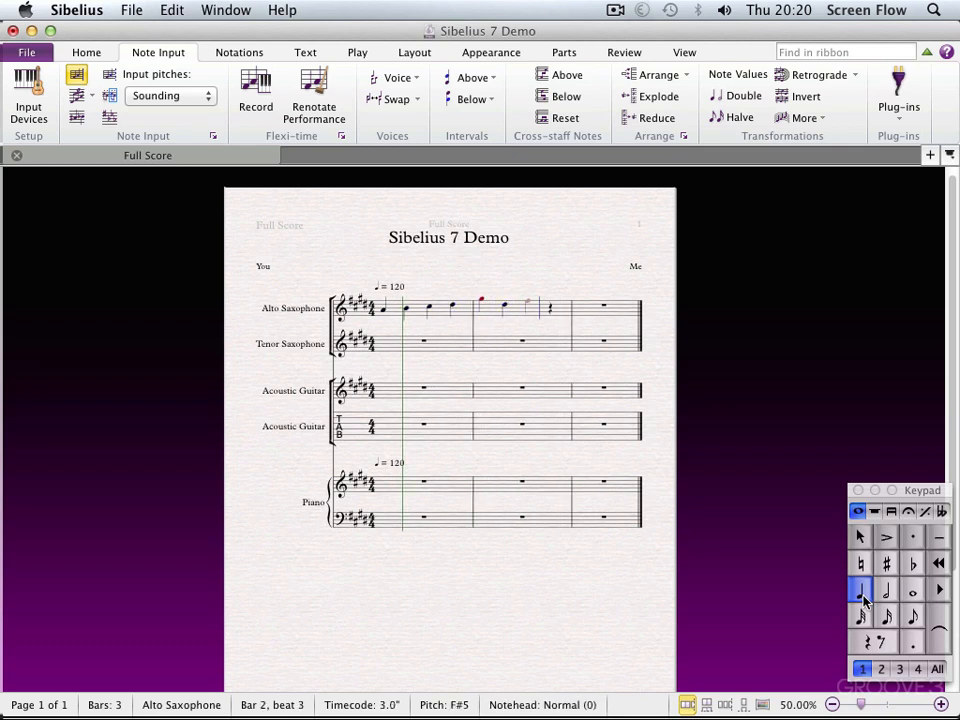
key("e")
key("Escape")
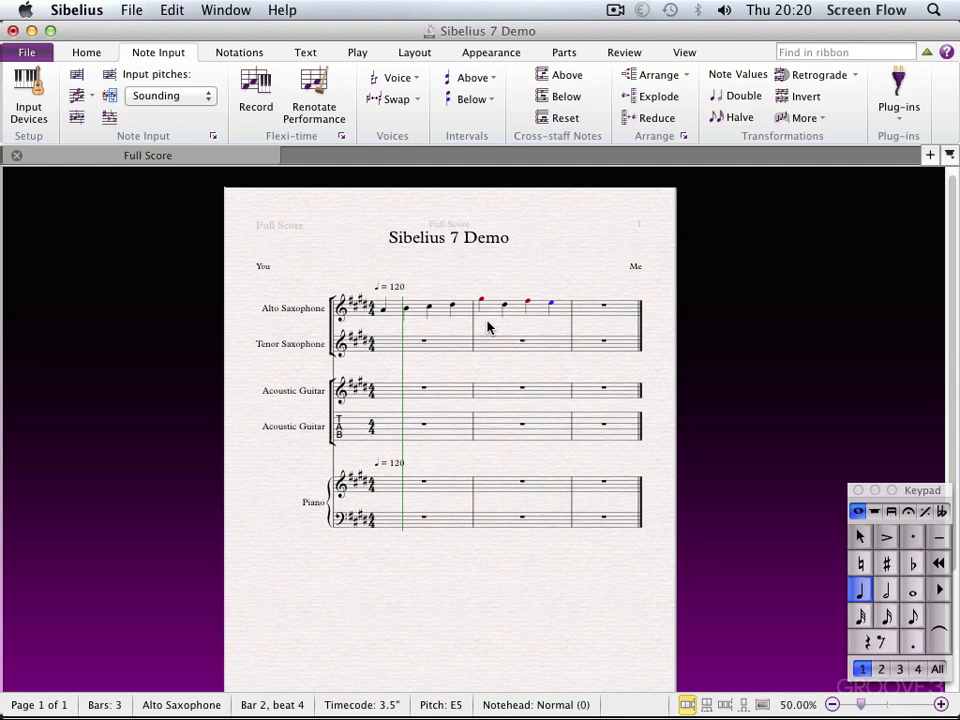
Check the pitch of the red first note in bar 2 of the Alto Saxophone staff
key("super+equal")
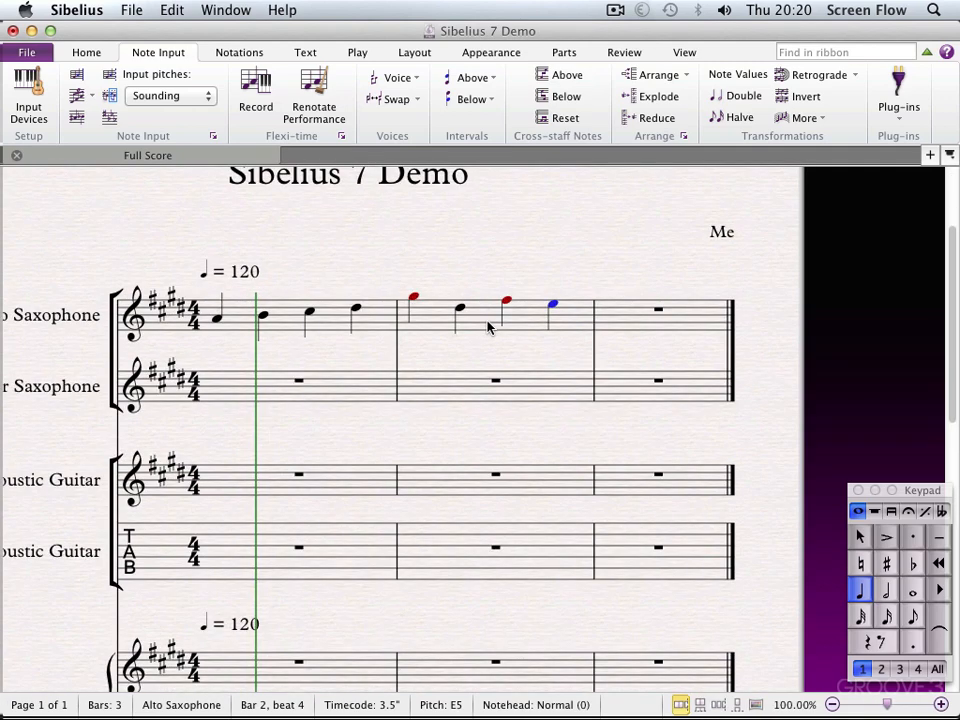
left_click(414, 300)
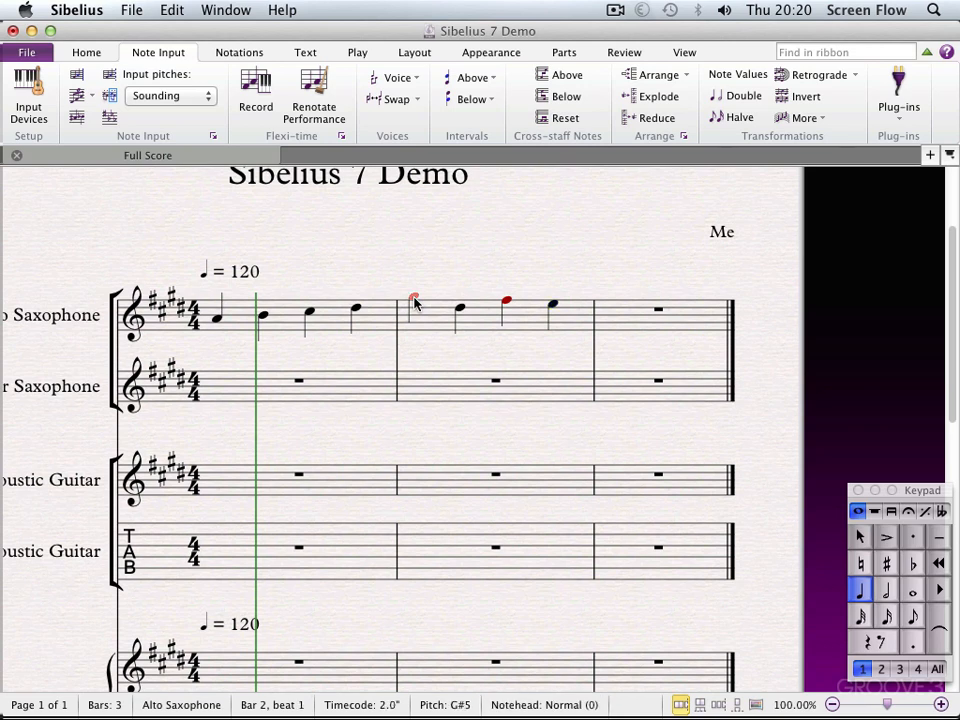
key("Up")
key("Up")
key("Up")
key("Escape")
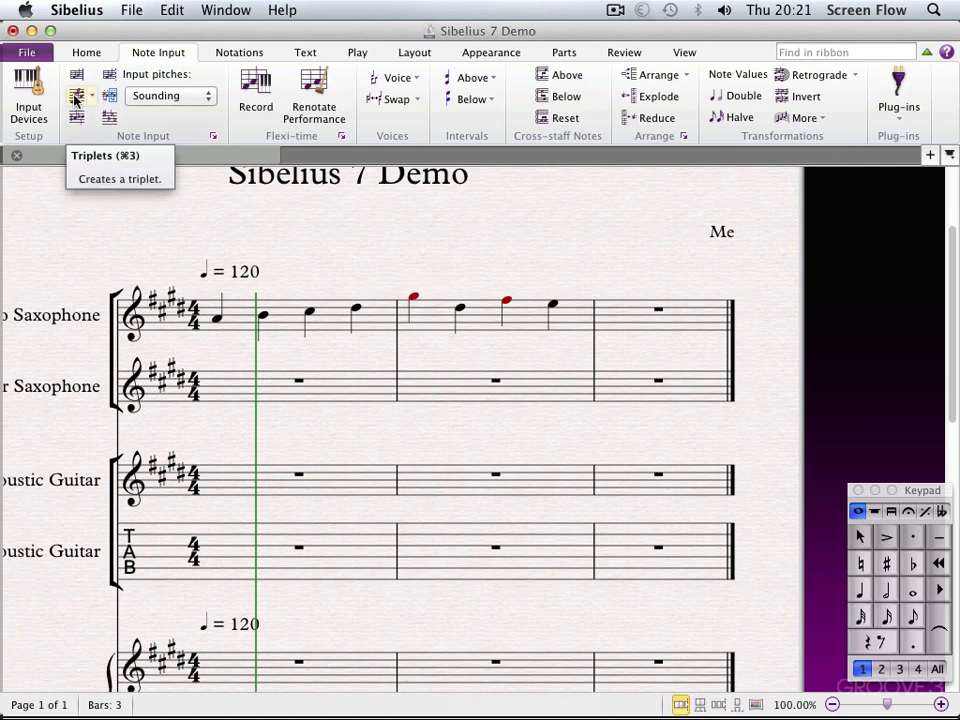
Create a quarter-note triplet of A, B and D at the start of bar 3 in the Alto Saxophone staff
left_click(628, 325)
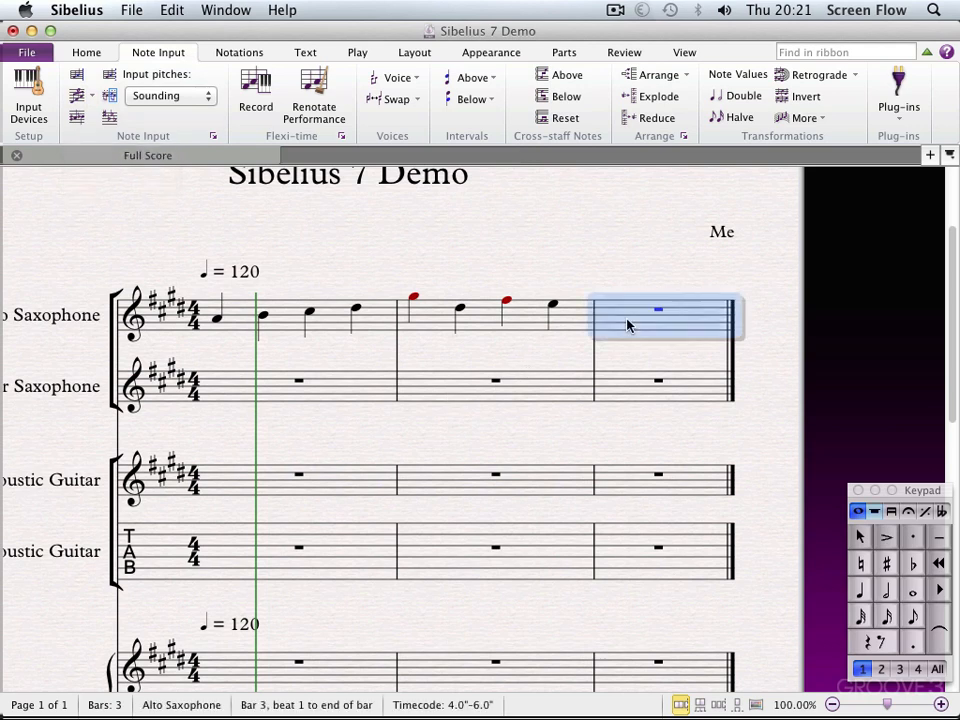
left_click(862, 597)
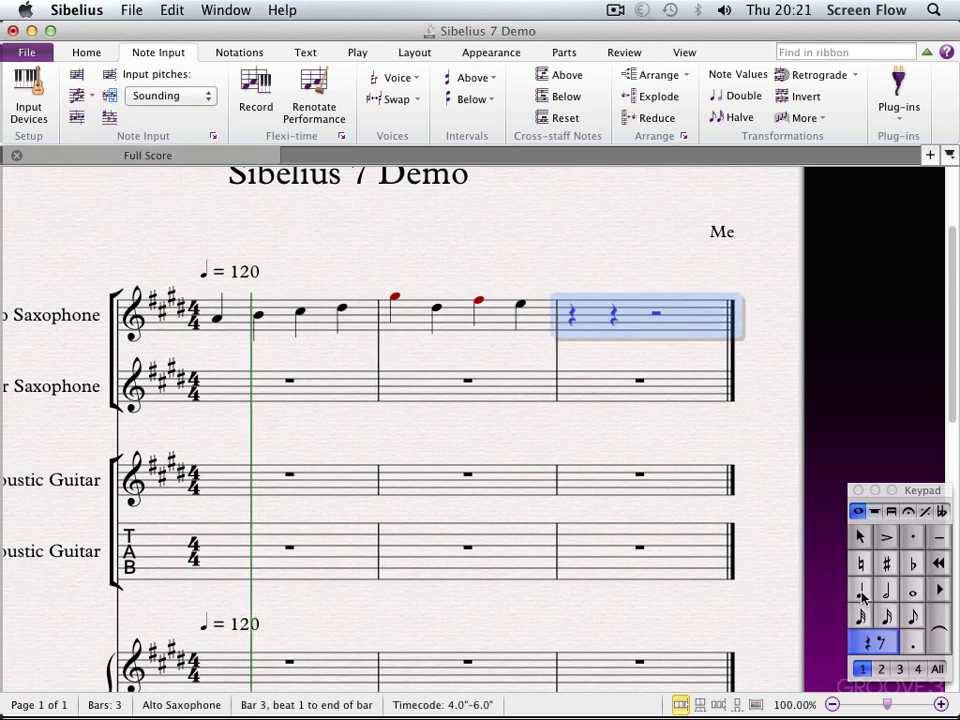
key("a")
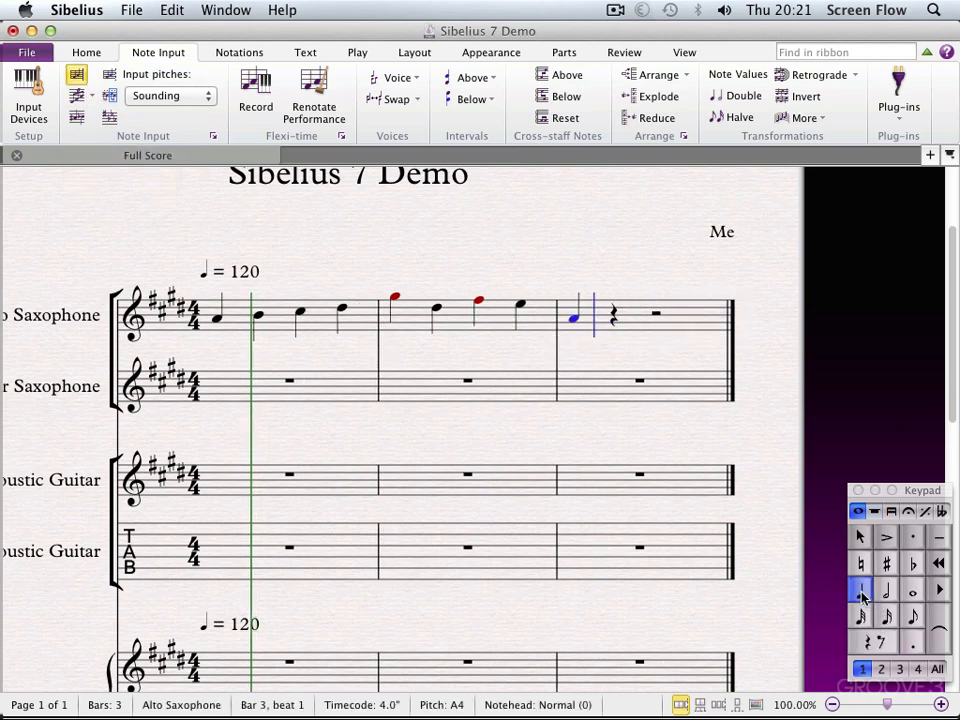
left_click(78, 97)
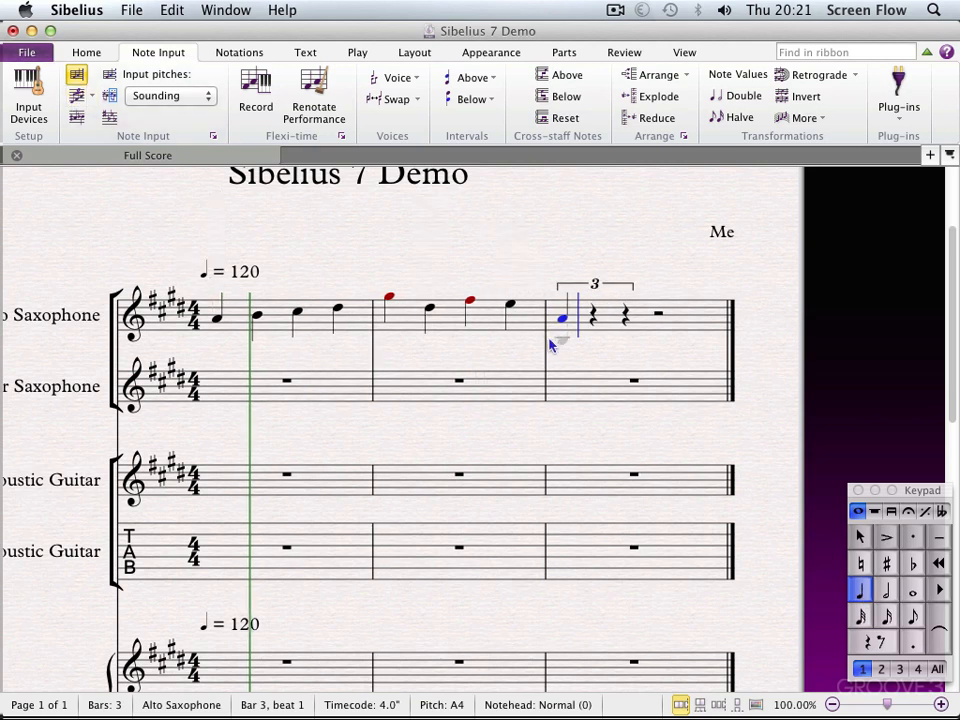
left_click(596, 316)
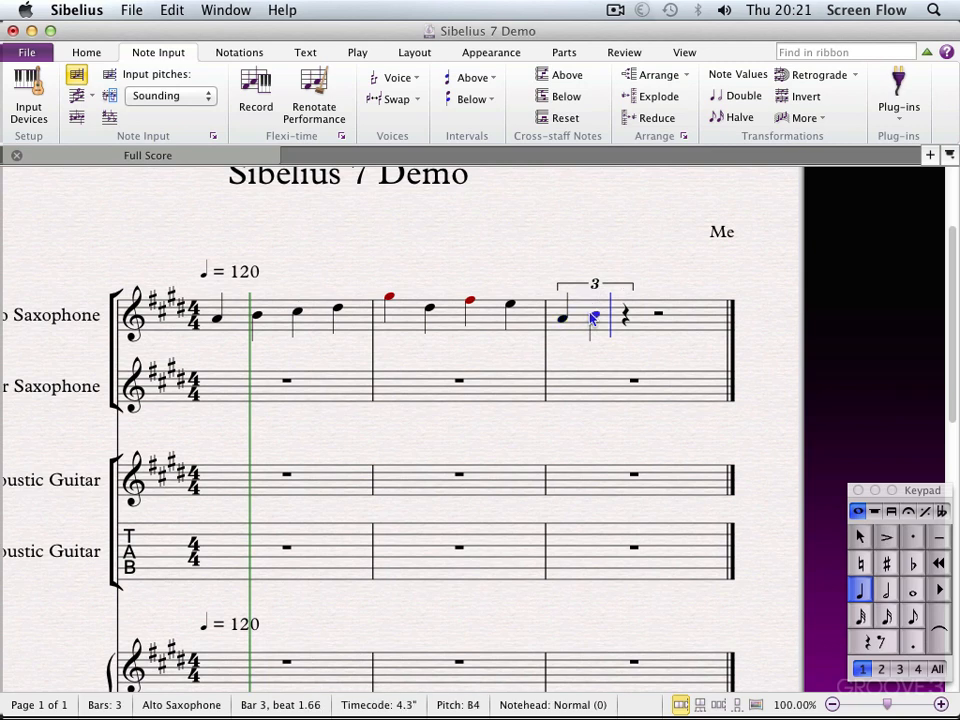
left_click(622, 309)
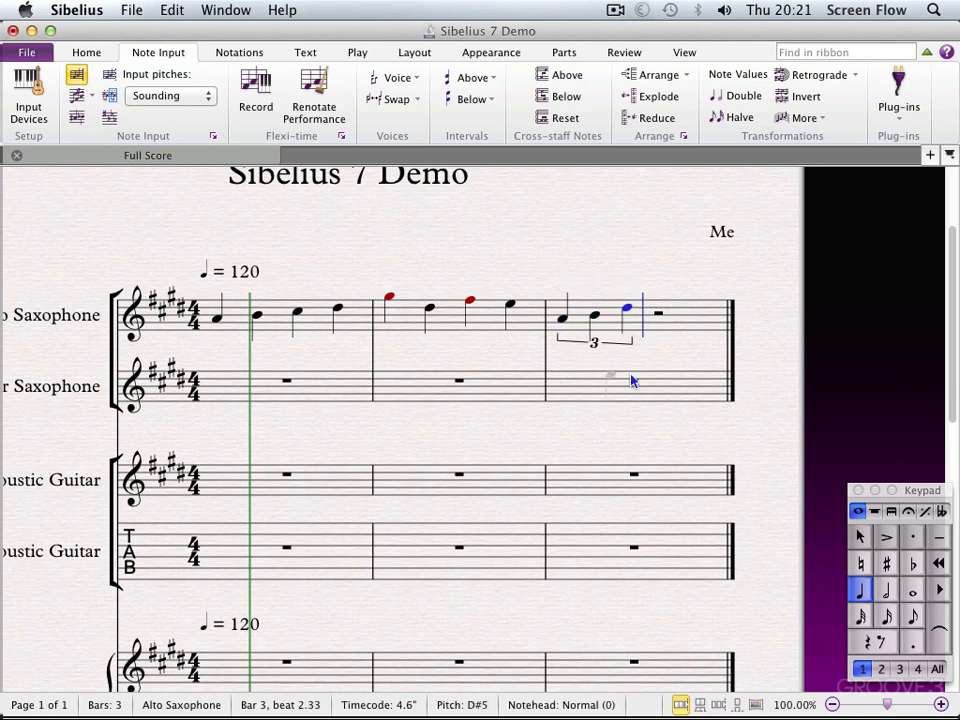
key("Escape")
Play back bar 3 of the Alto Saxophone staff to hear the triplet, and stop playback
left_click(647, 324)
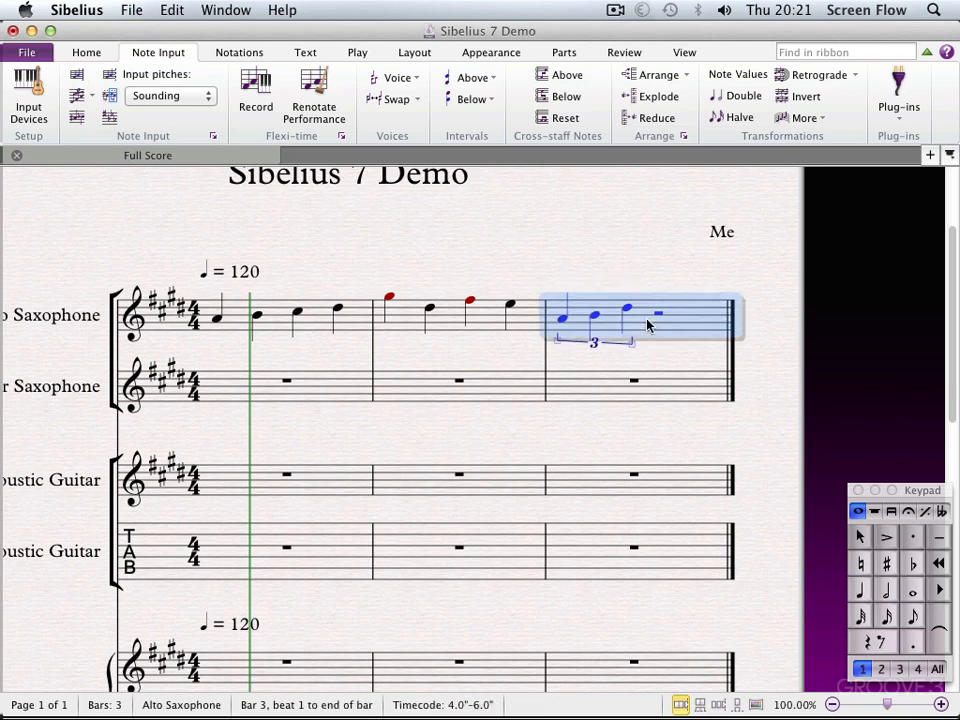
key("p")
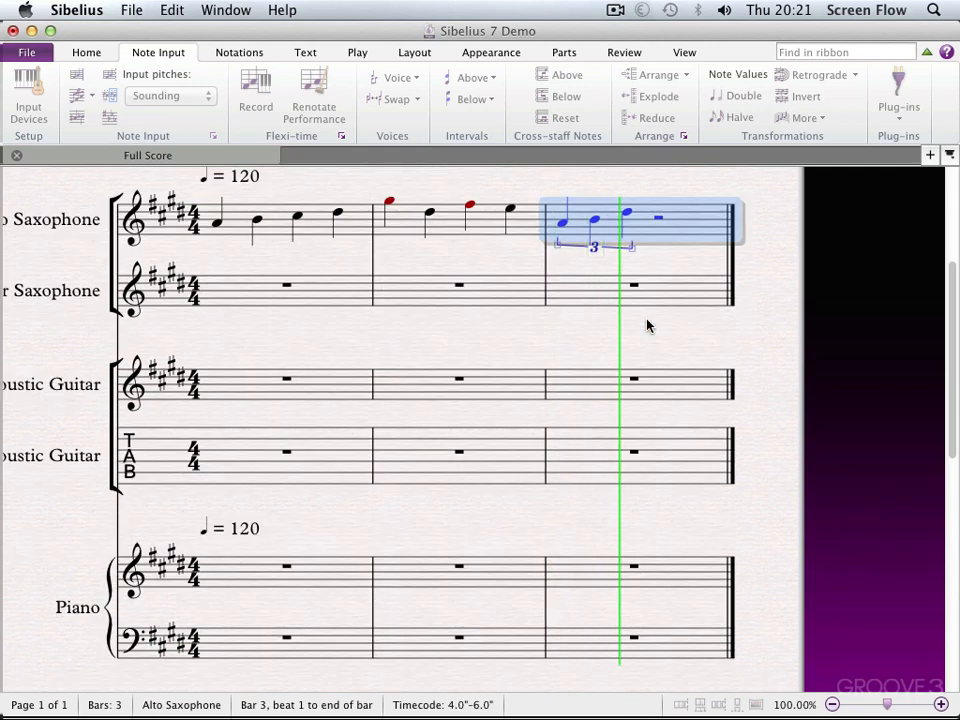
key("super+[")
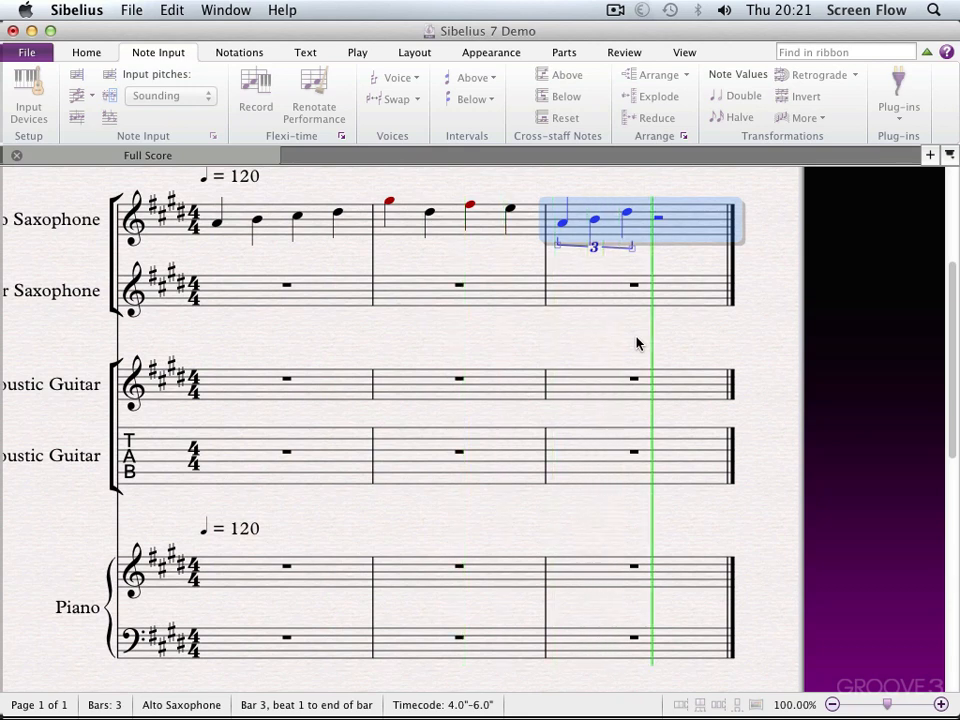
key("Escape")
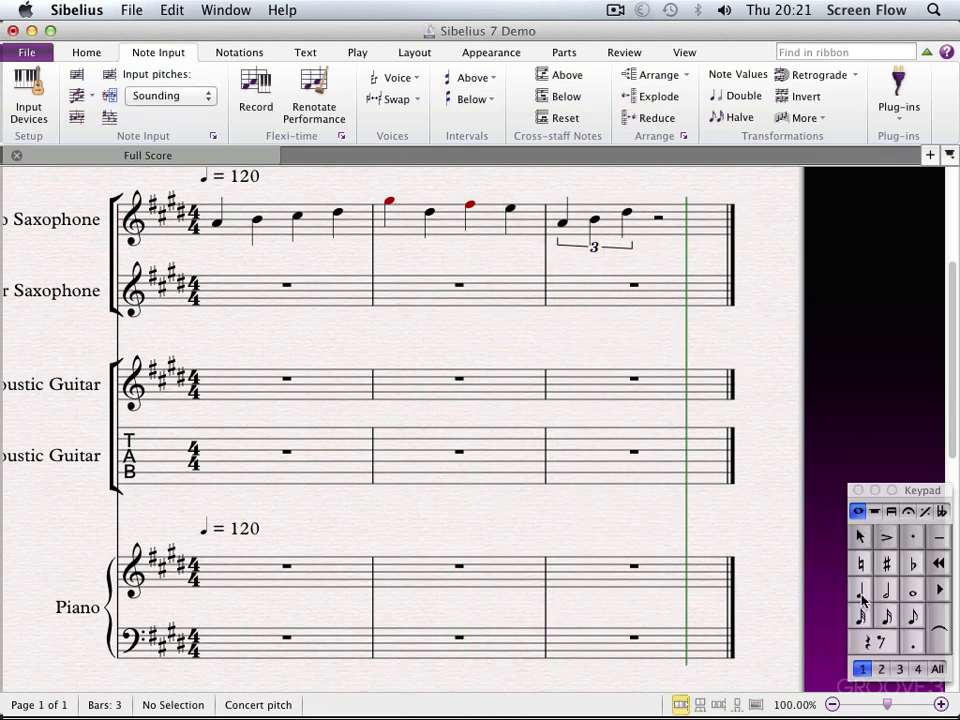
Add two quarter-note Gs on beats 3 and 4 of bar 3 in the Alto Saxophone staff
key("4")
left_click(660, 228)
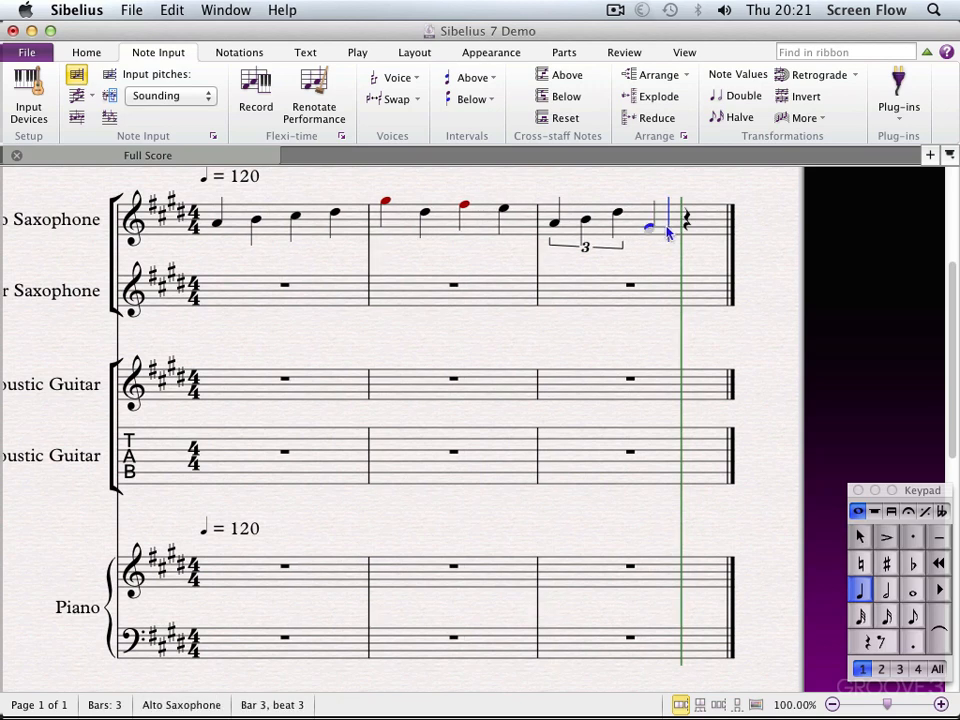
left_click(681, 229)
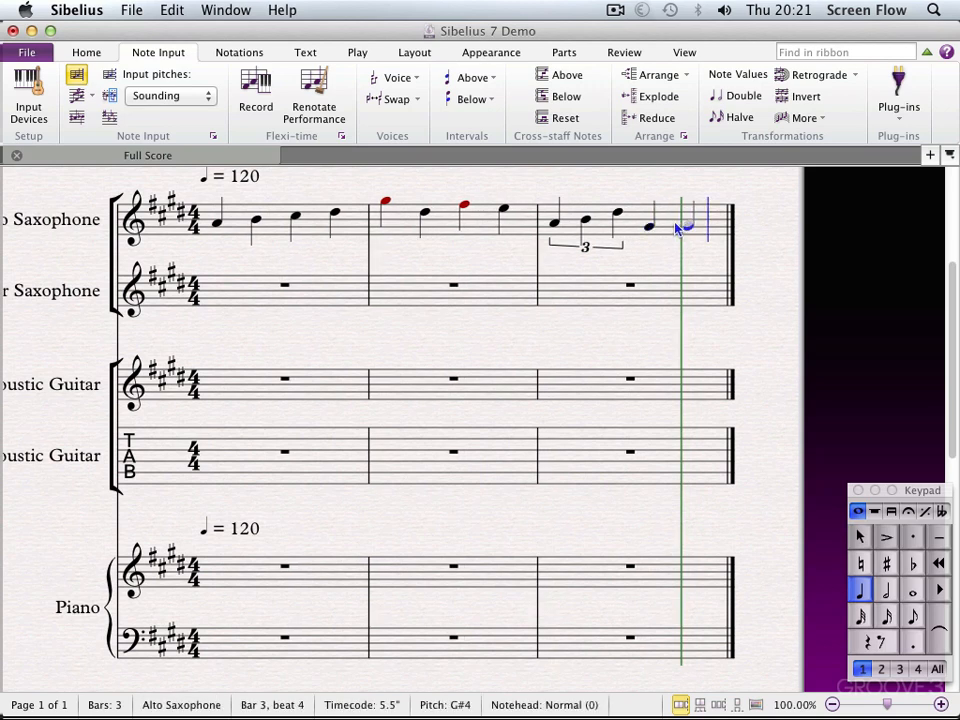
key("Escape")
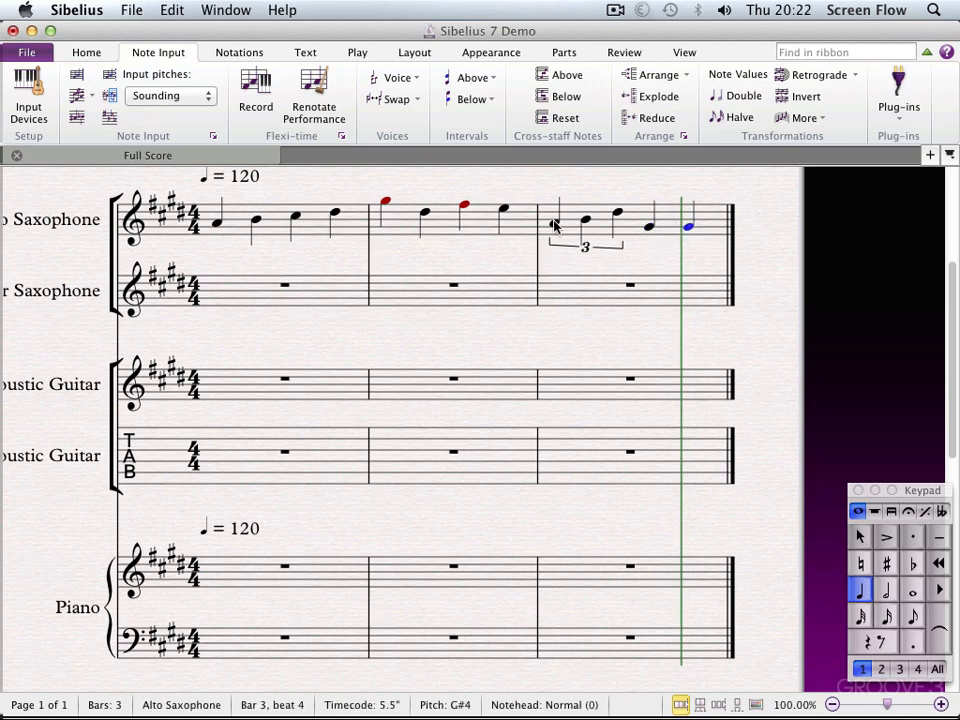
Play back the score from the first note of bar 2, and stop playback
left_click(386, 204)
key("p")
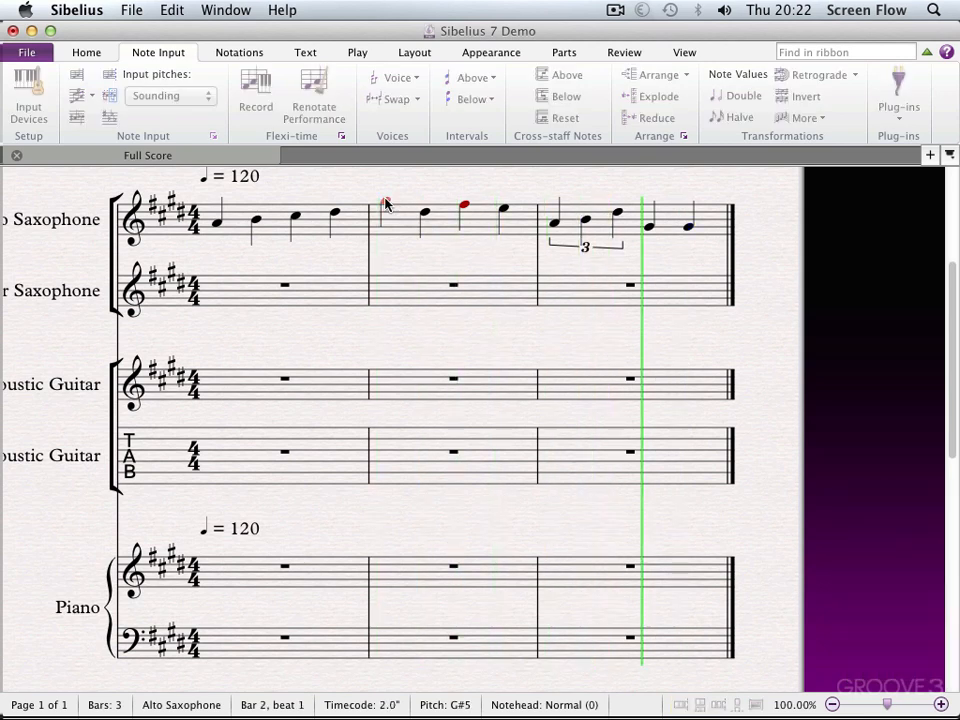
key("Escape")
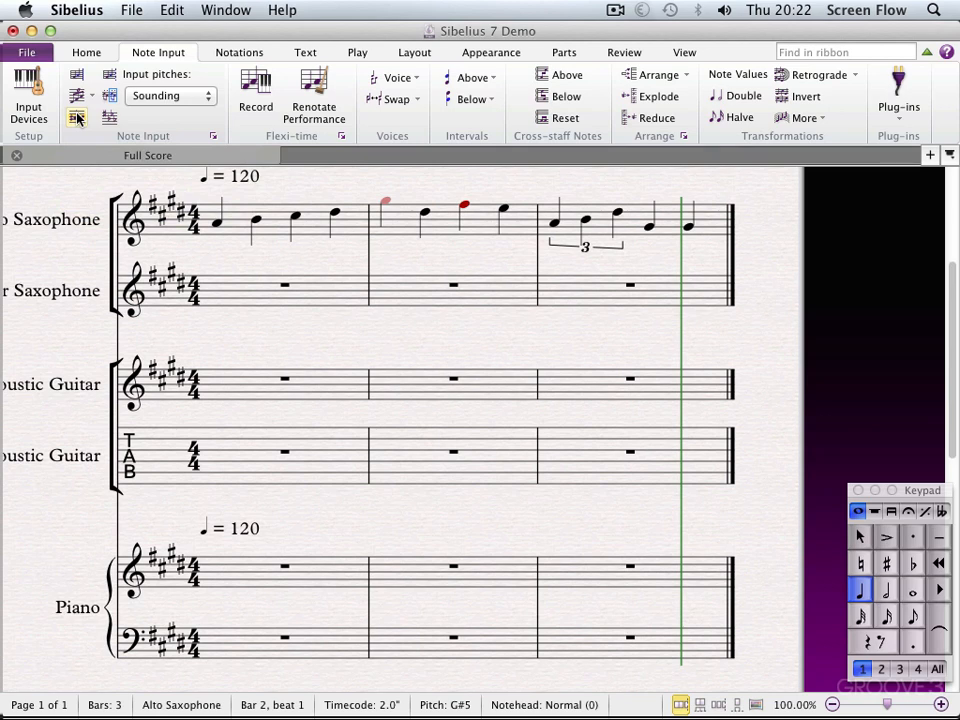
Respell all notes in bars 1 to 3 of the Alto Saxophone staff enharmonically
left_click(238, 232)
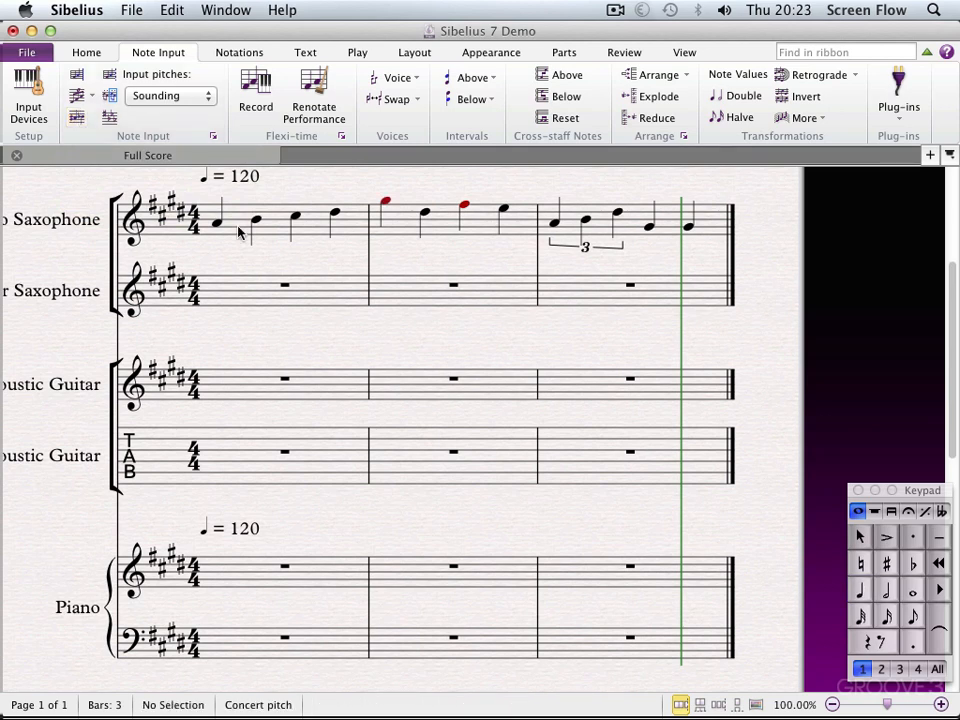
left_click(238, 230)
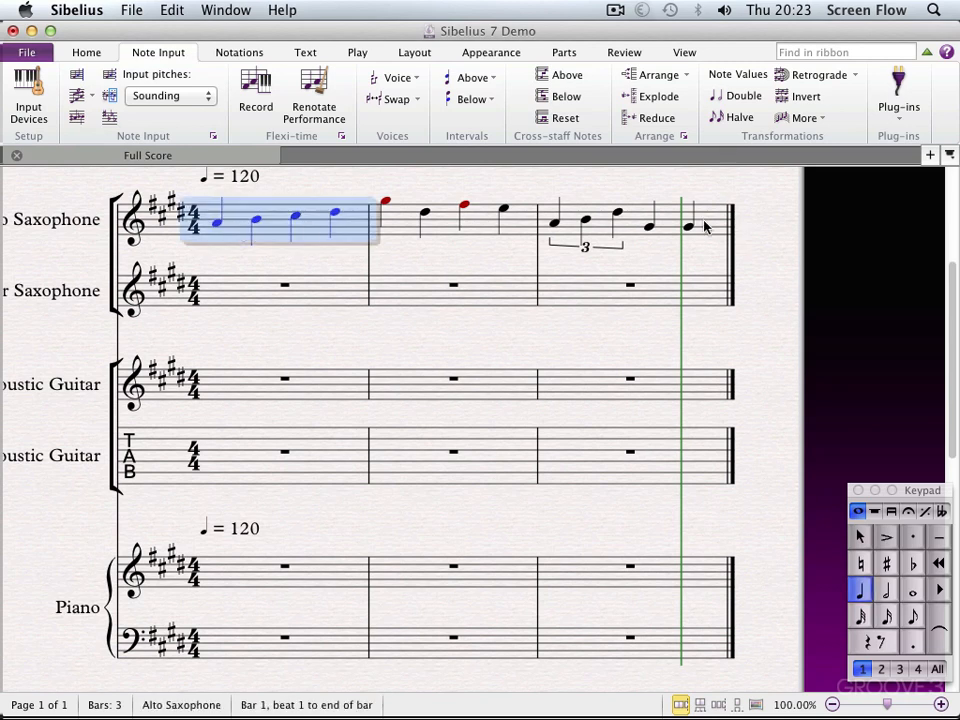
left_click(704, 223, "shift")
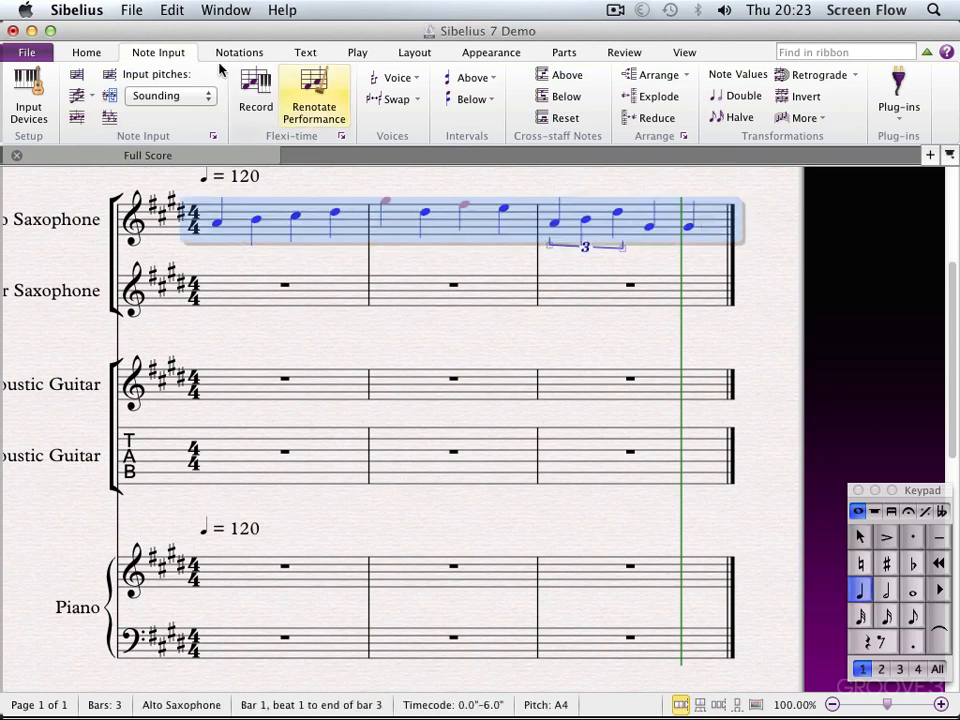
left_click(77, 119)
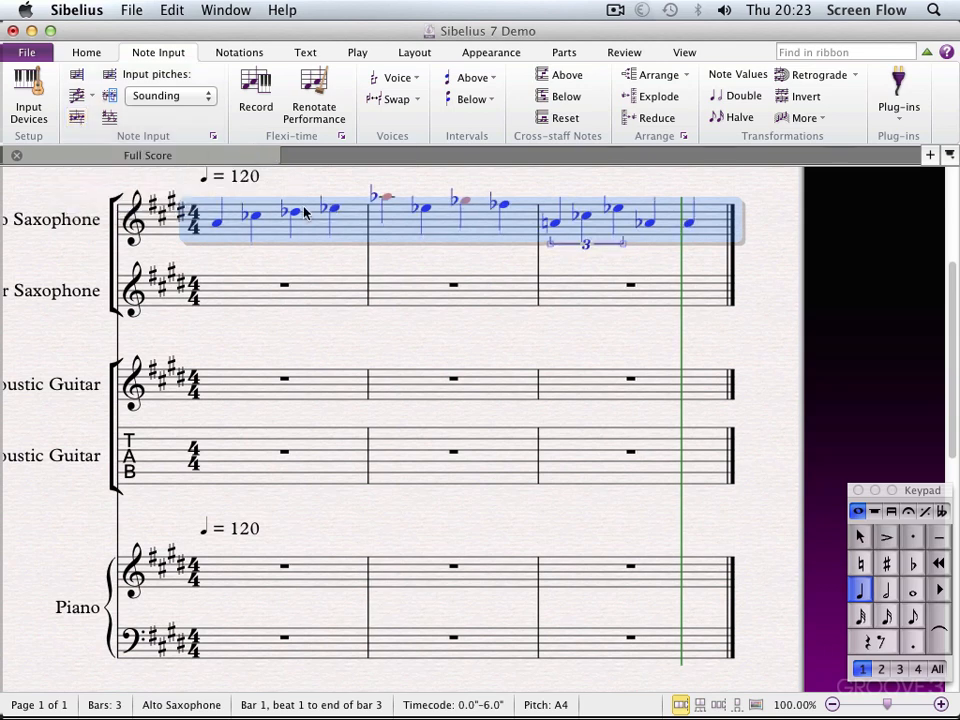
key("Escape")
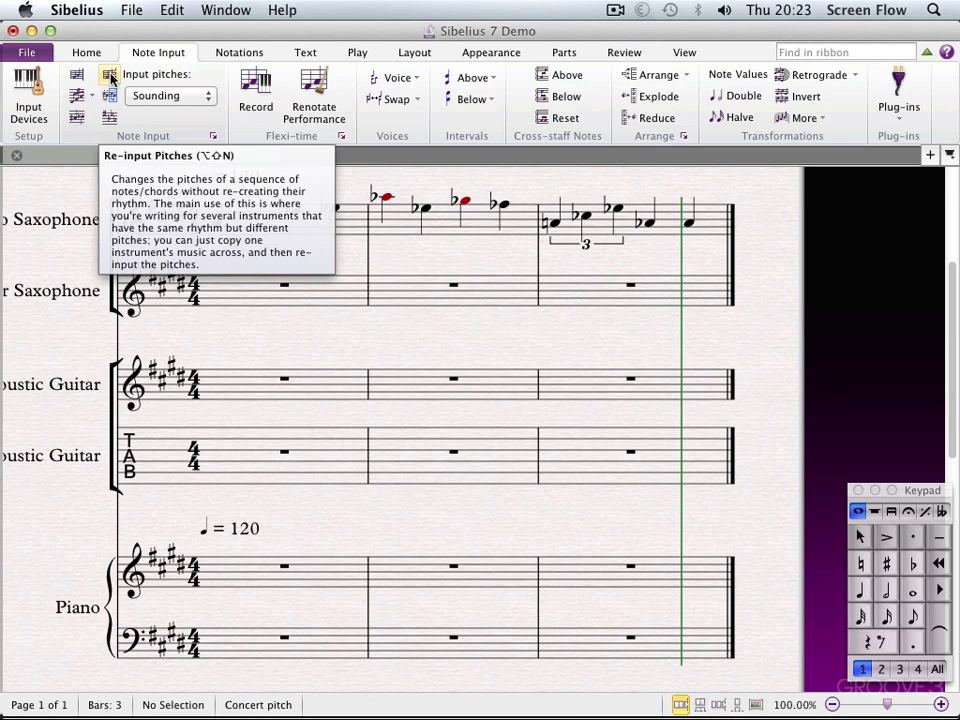
Respell the flat notes in Alto Saxophone bars 1 to 3 back to their original spelling
left_click(347, 232)
left_click(671, 223, "shift")
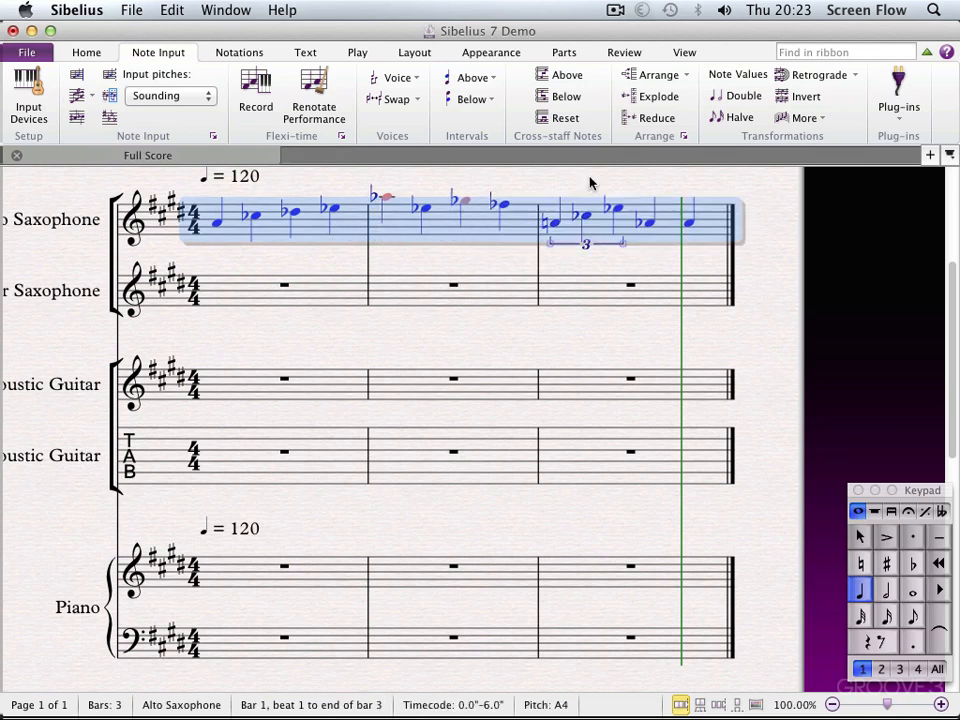
left_click(77, 118)
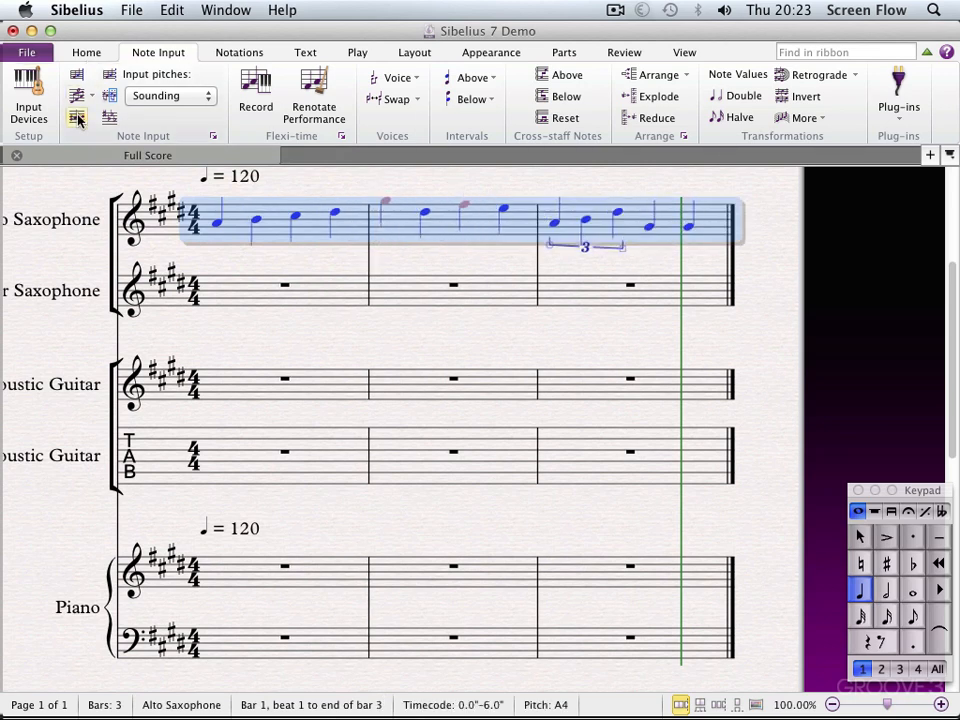
key("Escape")
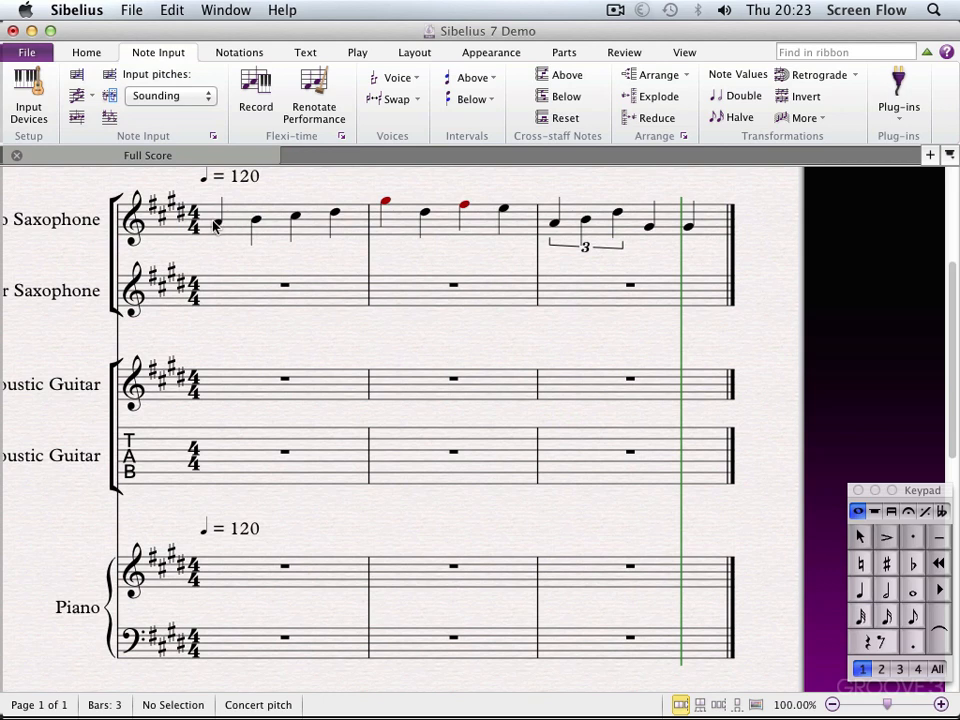
Re-input the pitches of bar 1 in the Alto Saxophone staff as D, F, G and A, keeping the rhythm
left_click(218, 226)
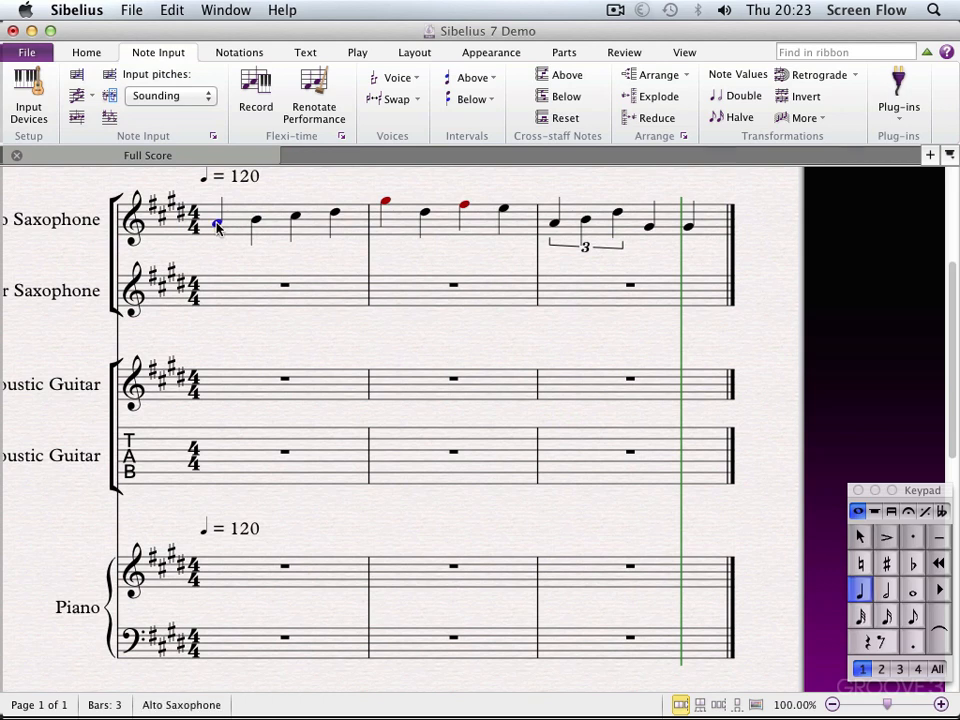
left_click(108, 76)
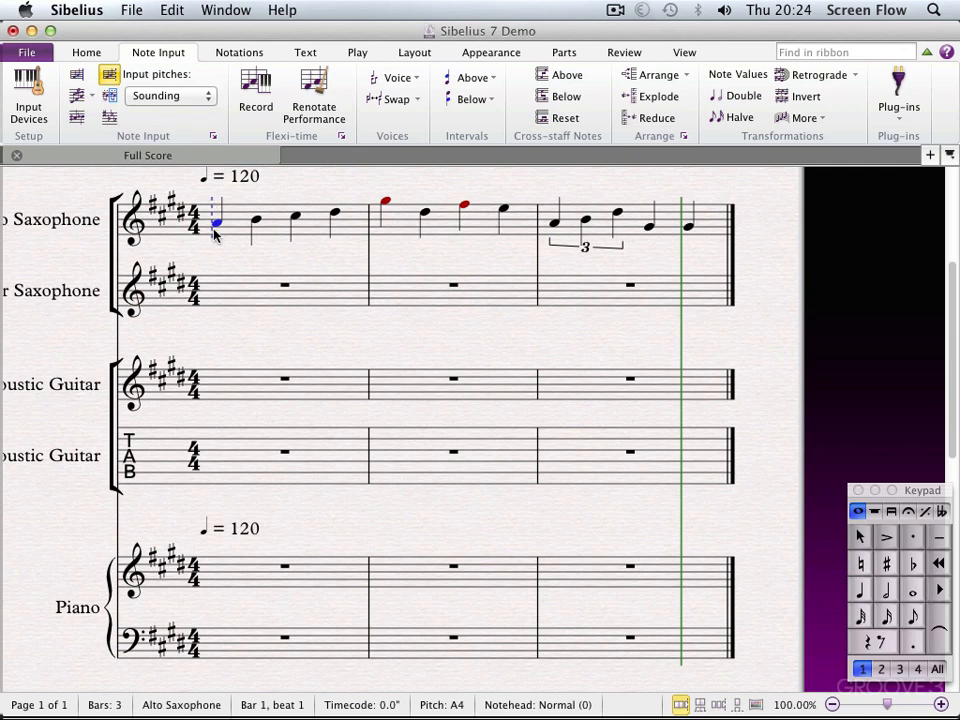
key("d")
key("f")
key("g")
key("a")
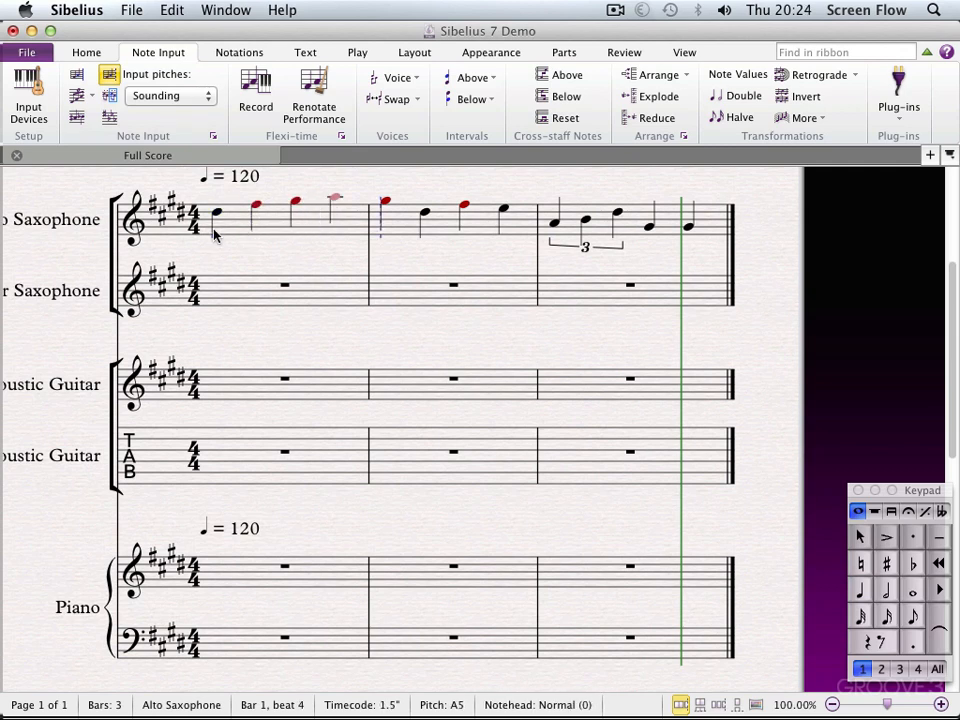
Re-input the pitches of bar 2 in the Alto Saxophone staff as E, F, D and G, keeping the rhythm
key("e")
key("f")
key("d")
key("g")
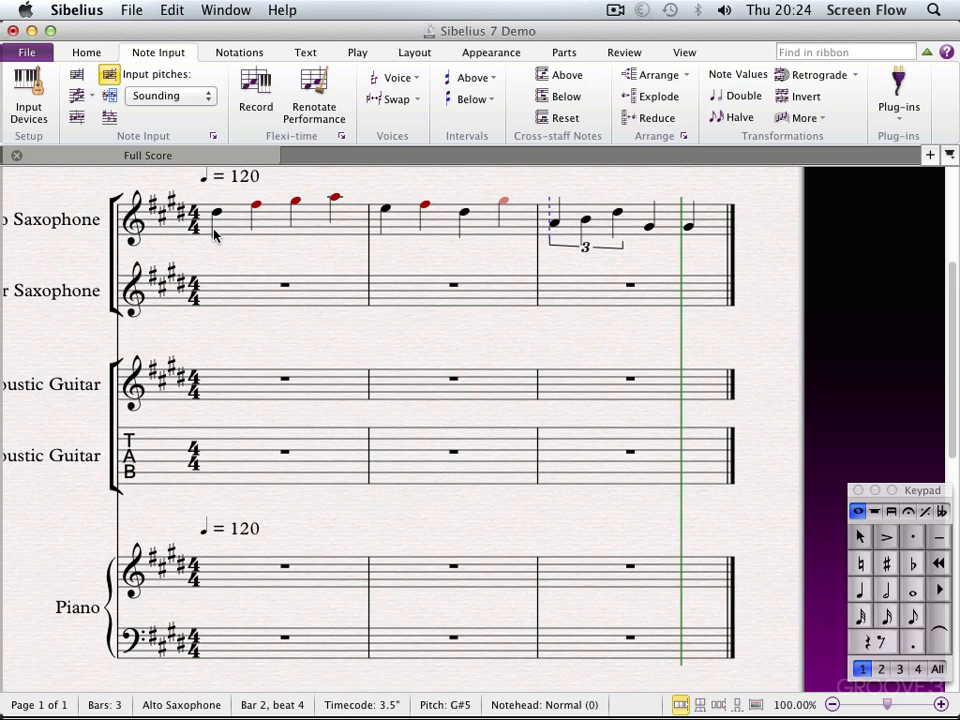
Copy bars 1 to 3 of the Alto Saxophone staff to the Tenor Saxophone staff and lower the copy by an octave
left_click(214, 234)
left_click(631, 221, "shift")
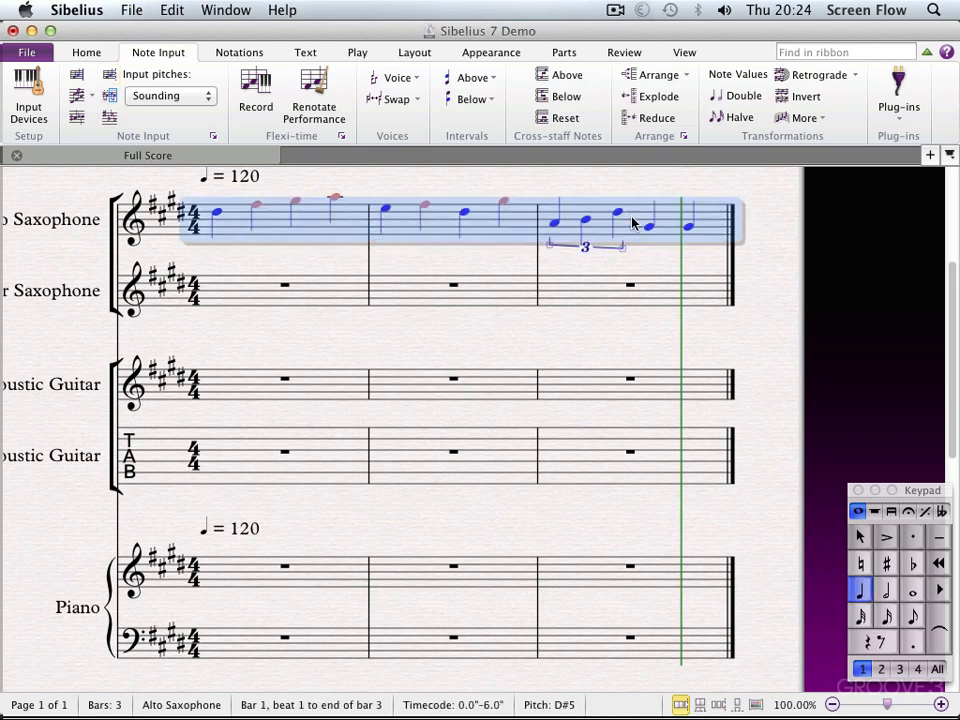
left_click(215, 302, "alt")
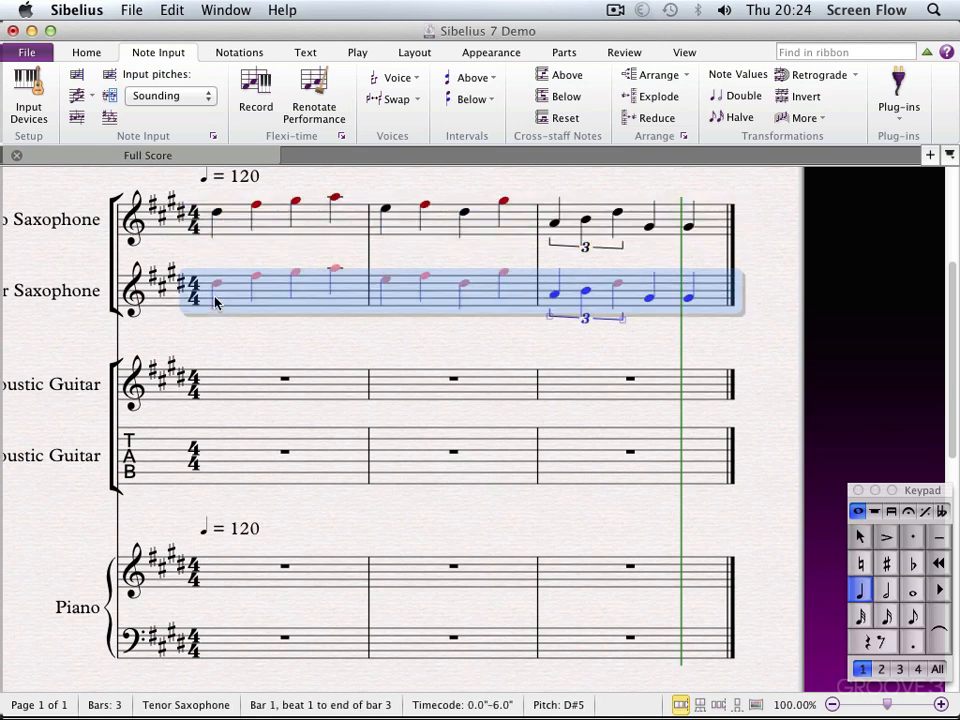
key("super+Down")
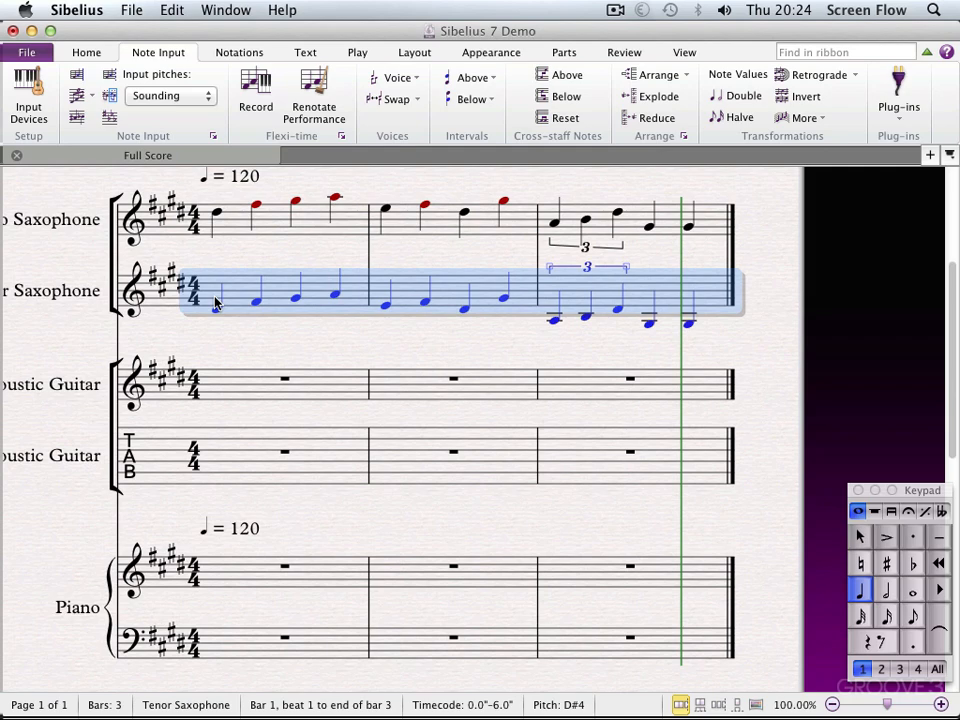
Repeat the selected three-bar Tenor Saxophone passage into bars 4 to 6
key("r")
key("super+minus")
key("super+minus")
key("super+minus")
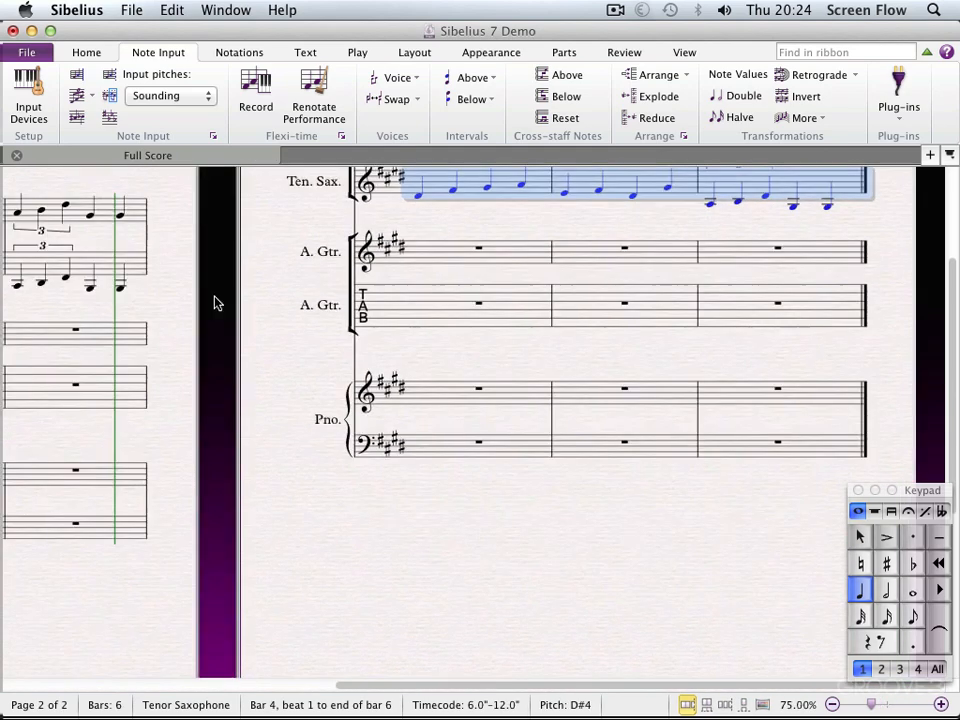
left_click_drag(192, 385, 161, 553)
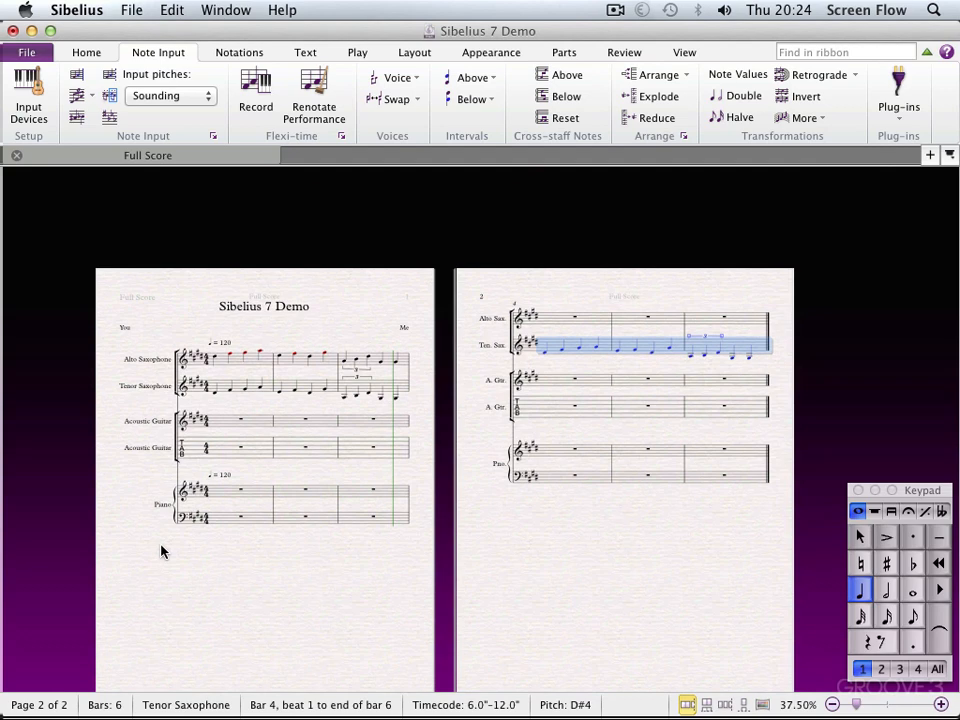
Repeat bars 1 to 3 of the Alto Saxophone staff into bars 4 to 6 and lower the repeated notes by three steps
left_click(268, 363)
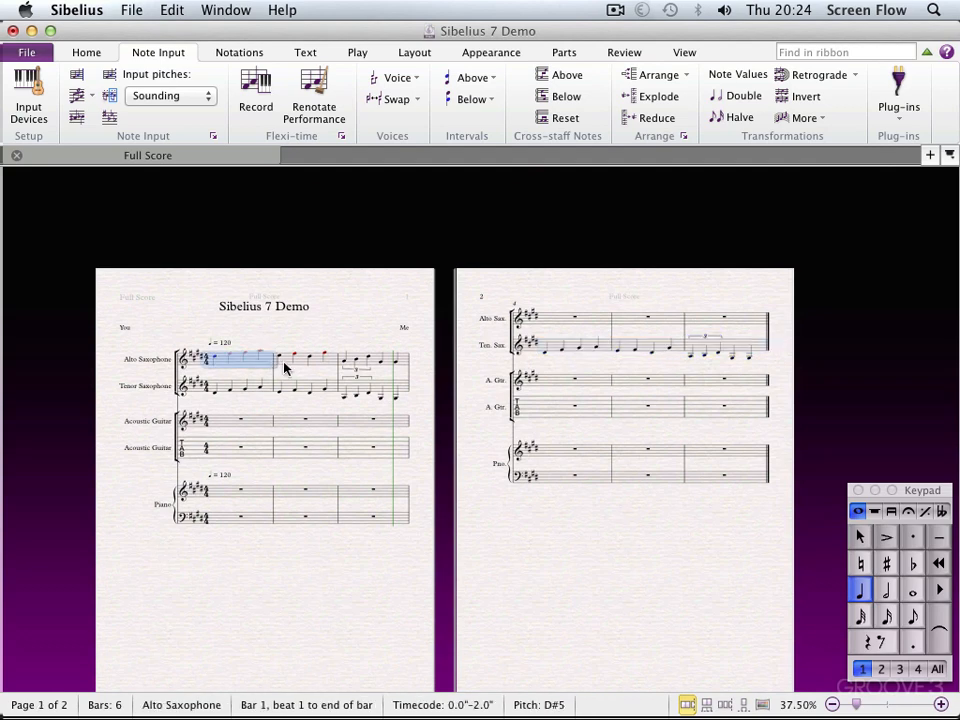
left_click(391, 364, "shift")
key("r")
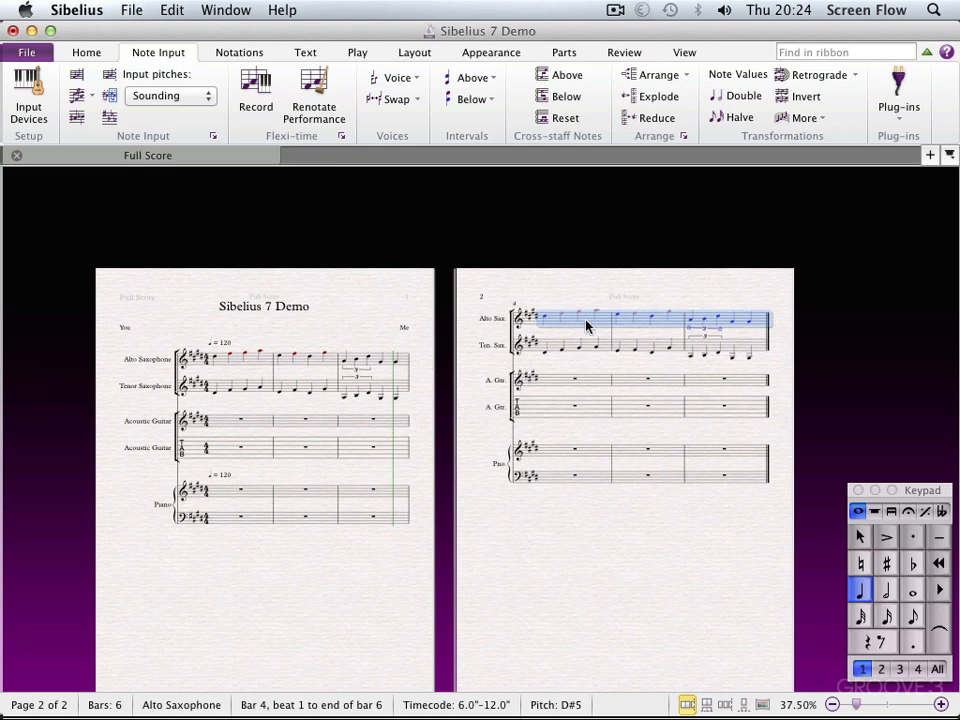
key("Down")
key("Down")
key("Down")
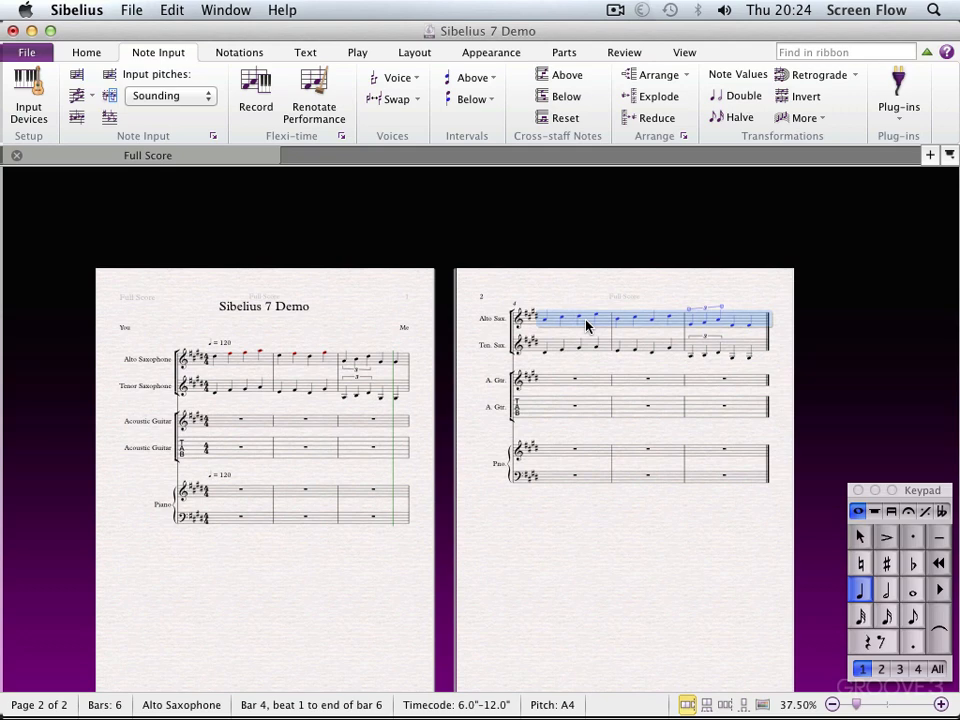
Lower the Tenor Saxophone notes in bars 4 to 6 by three steps, and play back the score
left_click(592, 352)
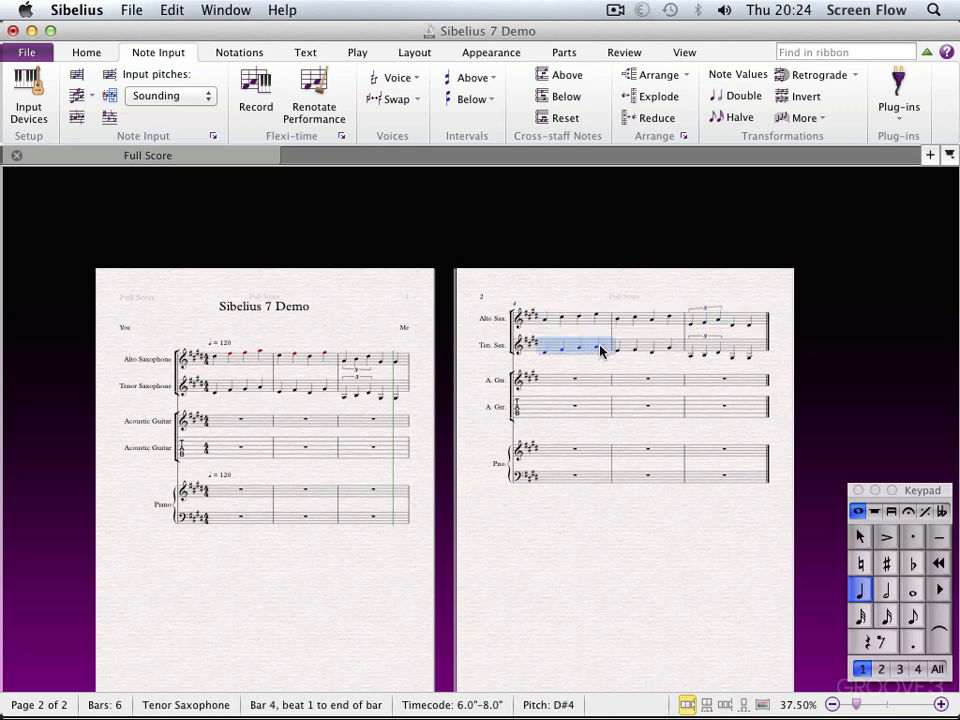
left_click(744, 348, "shift")
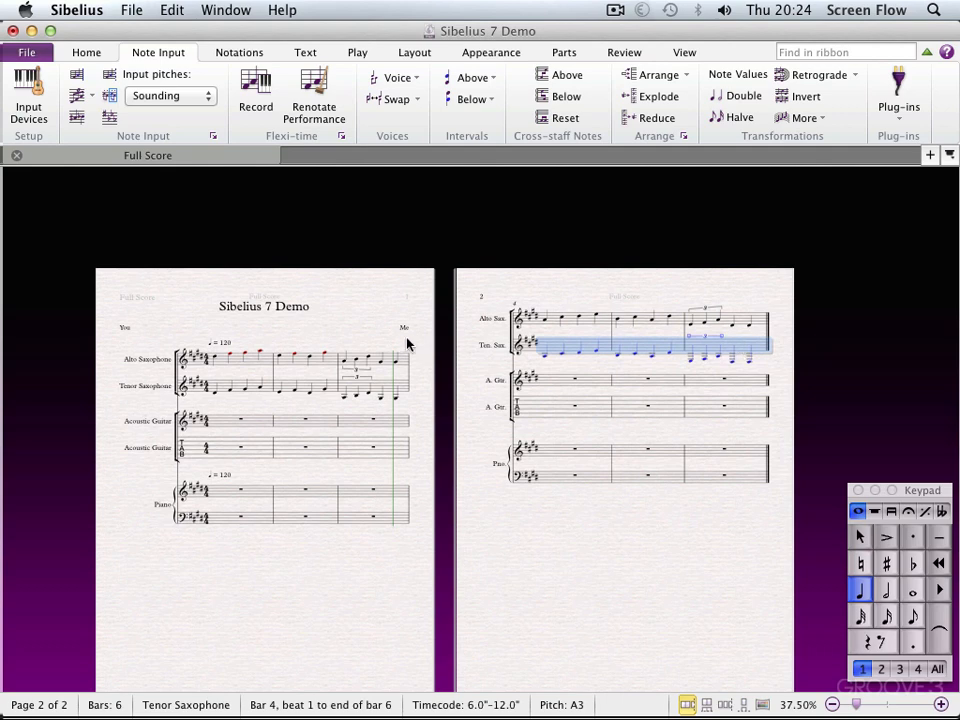
key("Escape")
key("space")
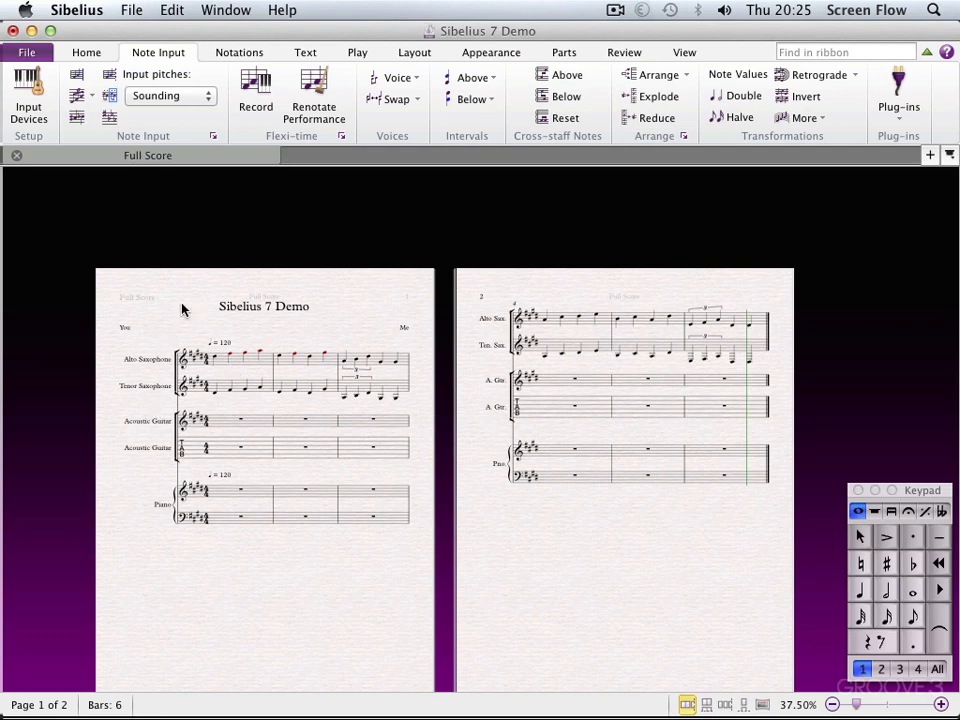
Transpose bars 1 to 3 of both saxophone staves up by a Major/Perfect 3rd, and play back the result
left_click(240, 358)
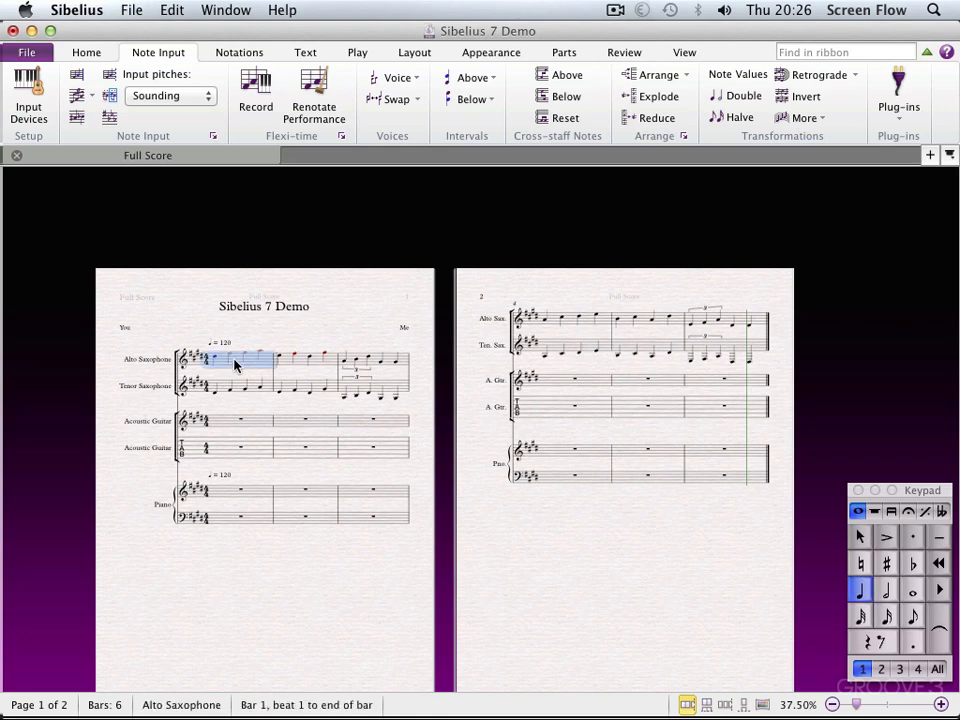
left_click(390, 387, "shift")
left_click(110, 118)
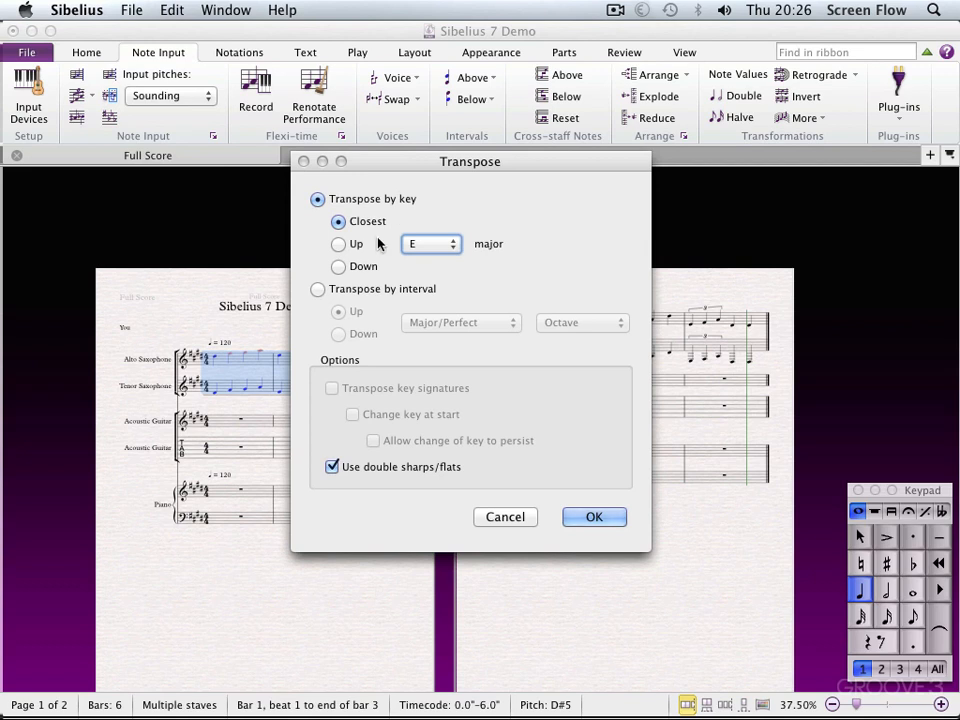
left_click(317, 289)
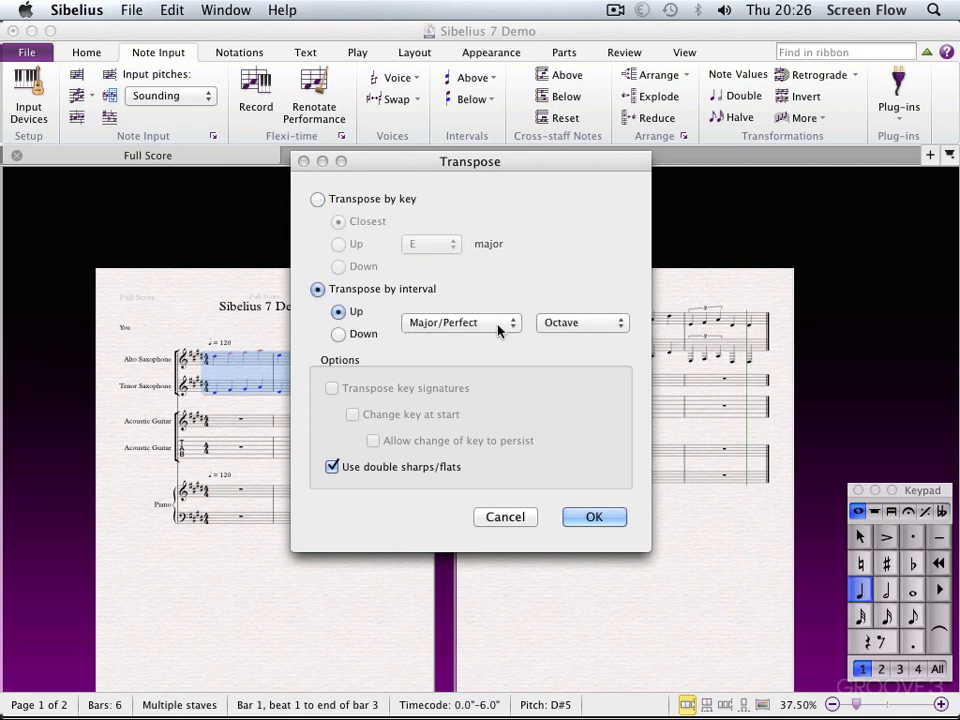
left_click(546, 326)
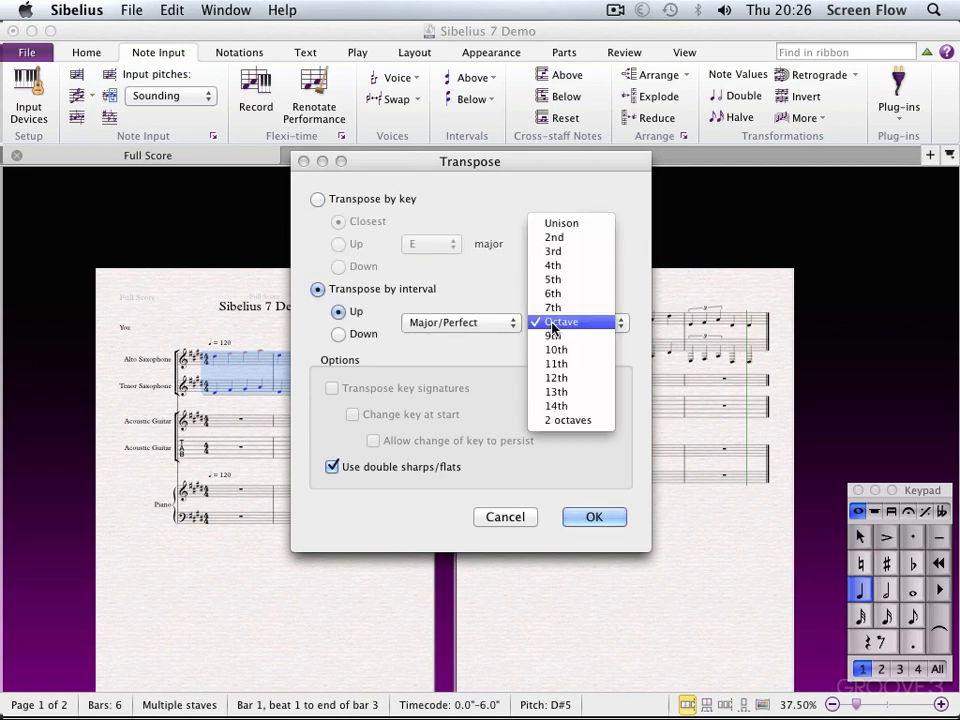
left_click(555, 251)
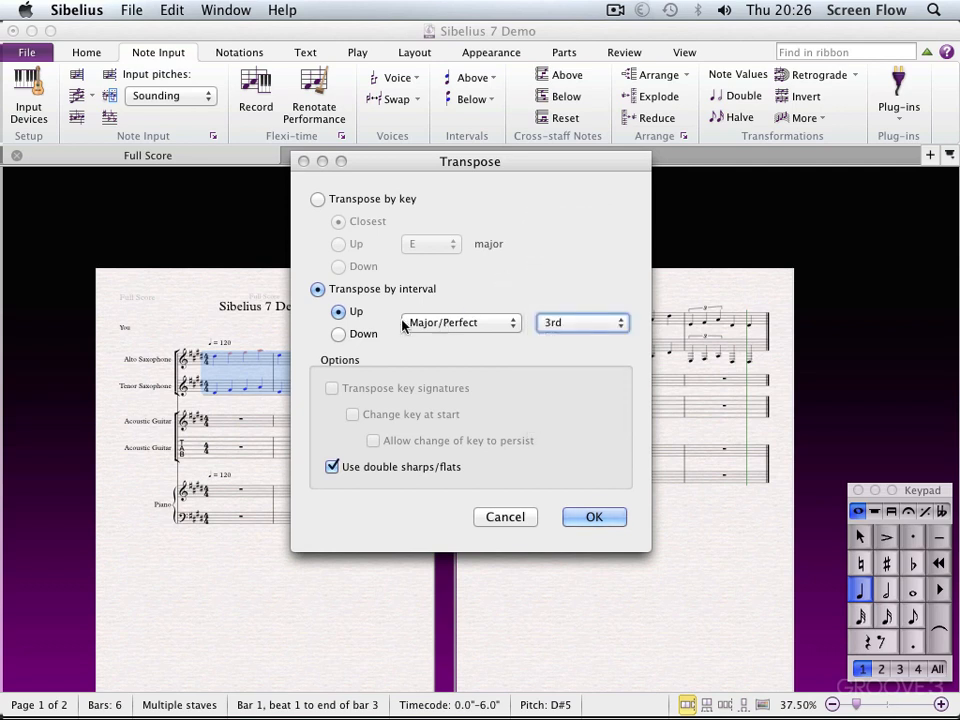
left_click(590, 520)
key("Escape")
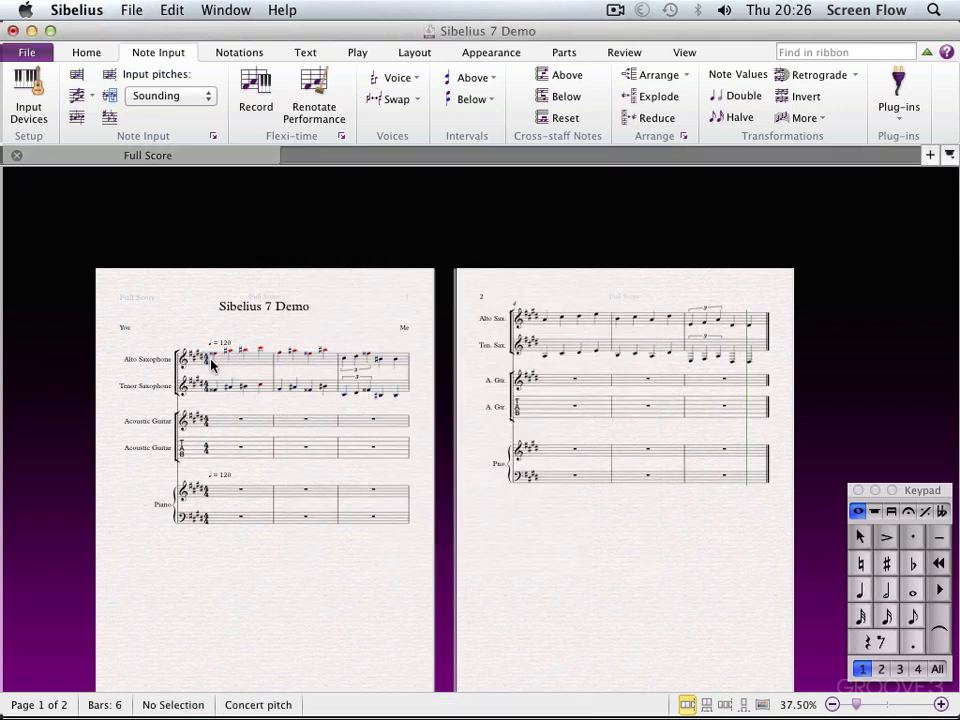
key("space")
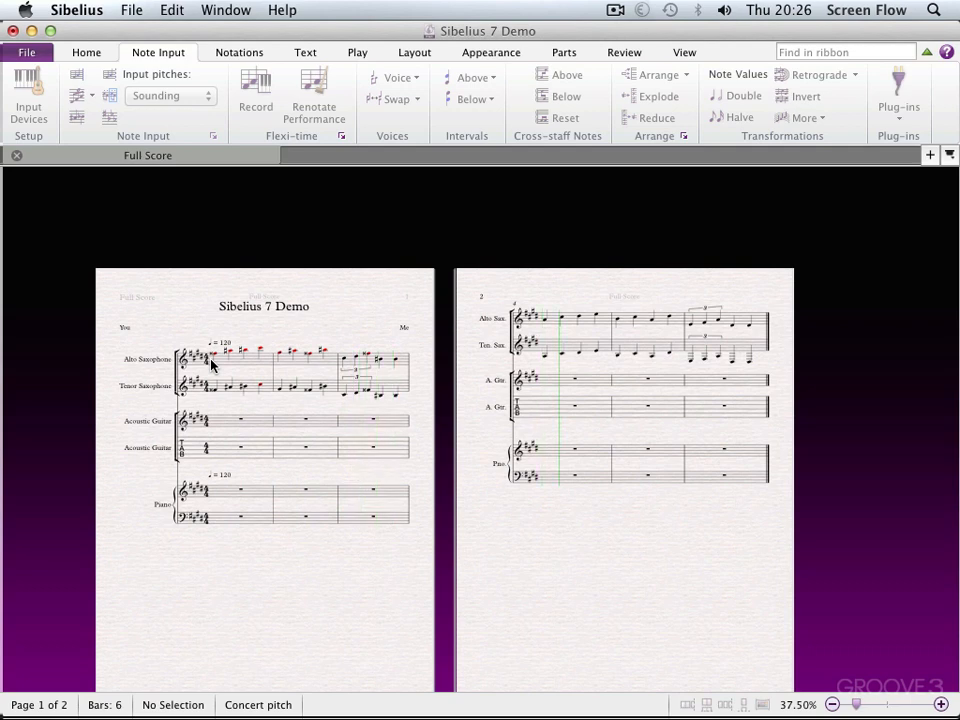
key("space")
Respell the notes in bars 1 to 3 of both saxophone staves enharmonically, first as flats and again as sharps
left_click(251, 364)
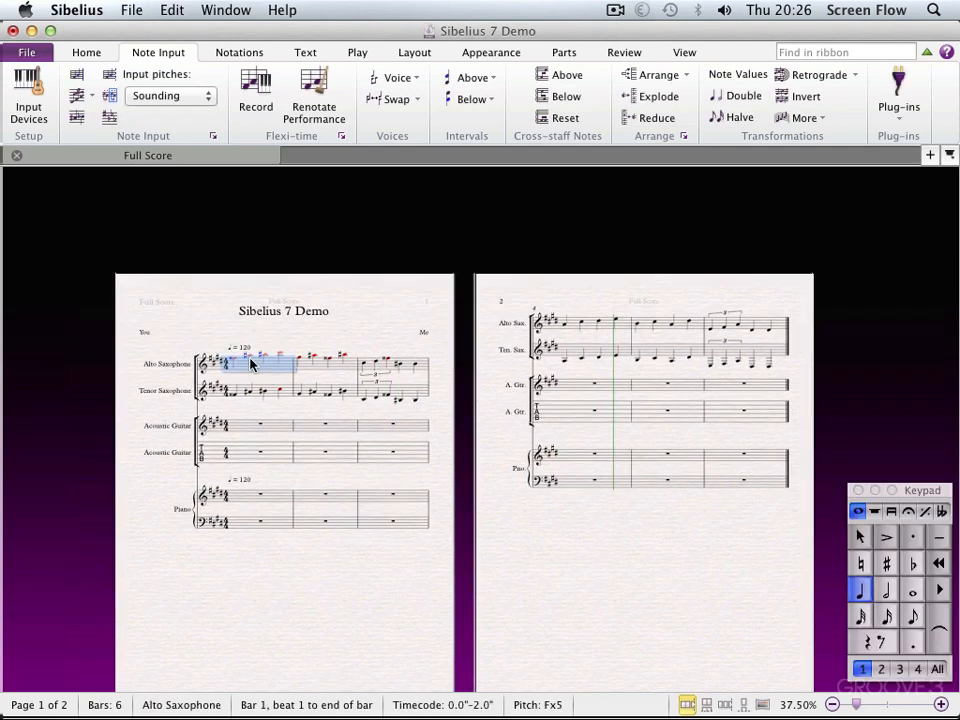
left_click(414, 397, "shift")
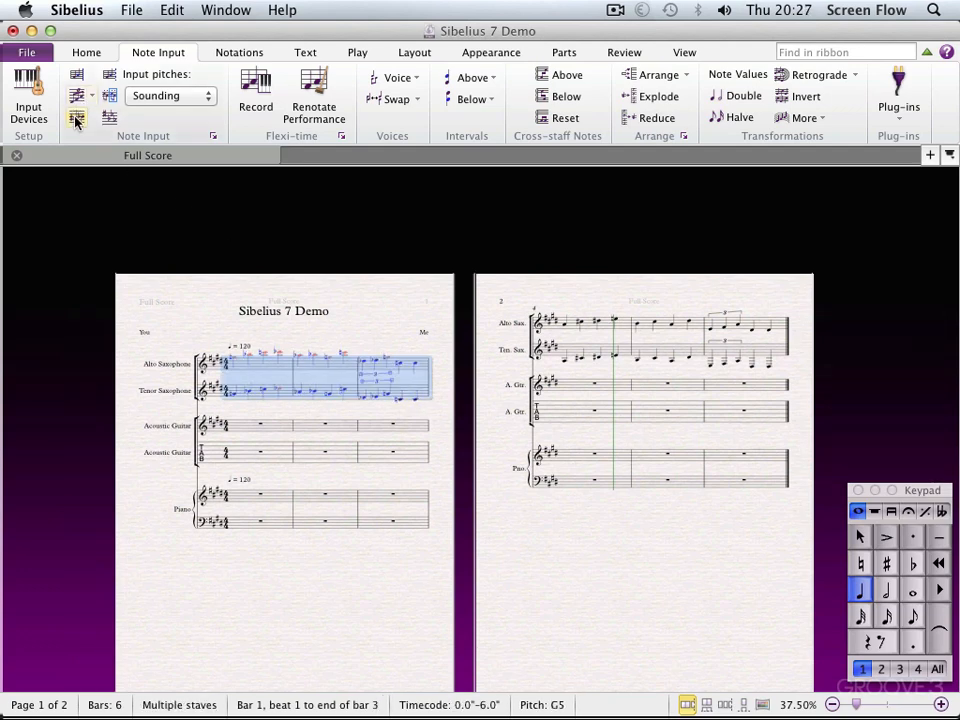
key("super+equal")
key("super+equal")
key("super+equal")
key("super+equal")
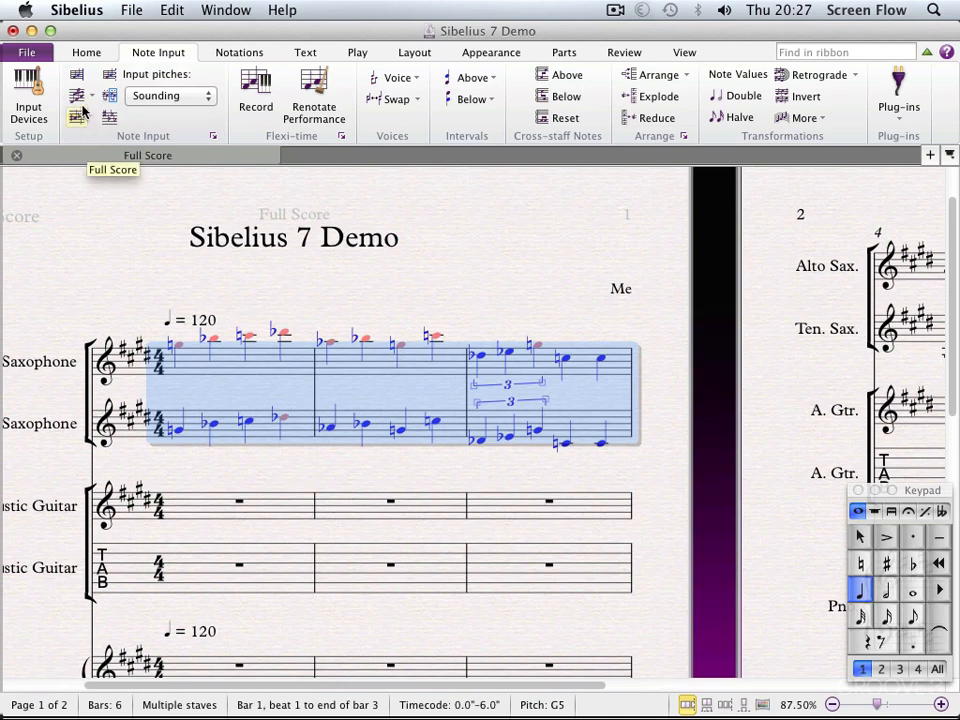
left_click(118, 301)
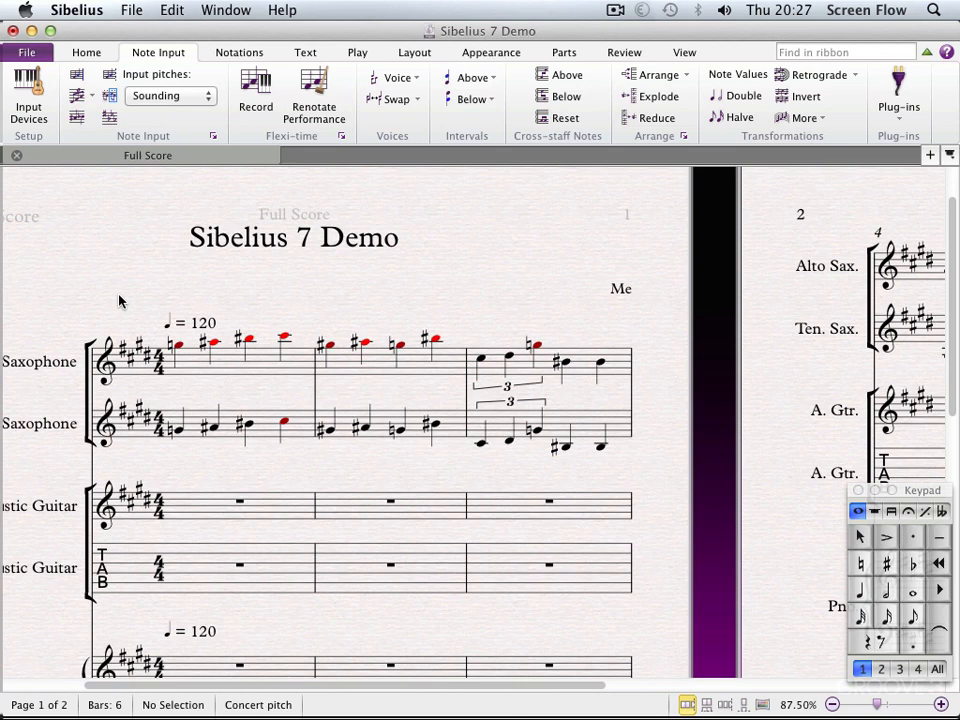
Examine the input pitch options and keep the setting at Sounding
left_click(180, 98)
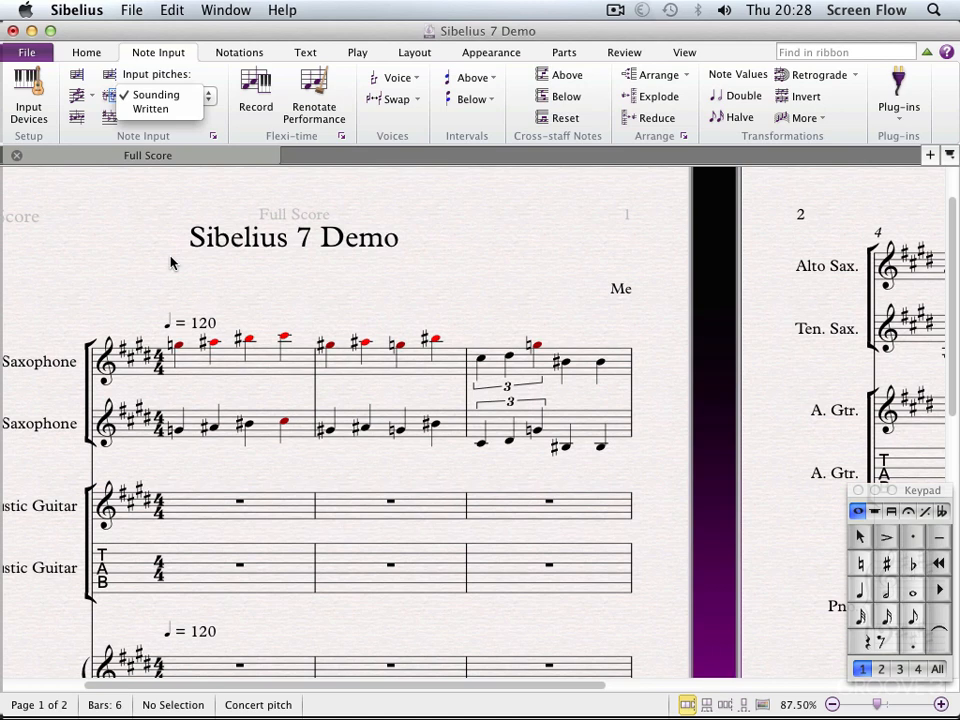
left_click(171, 95)
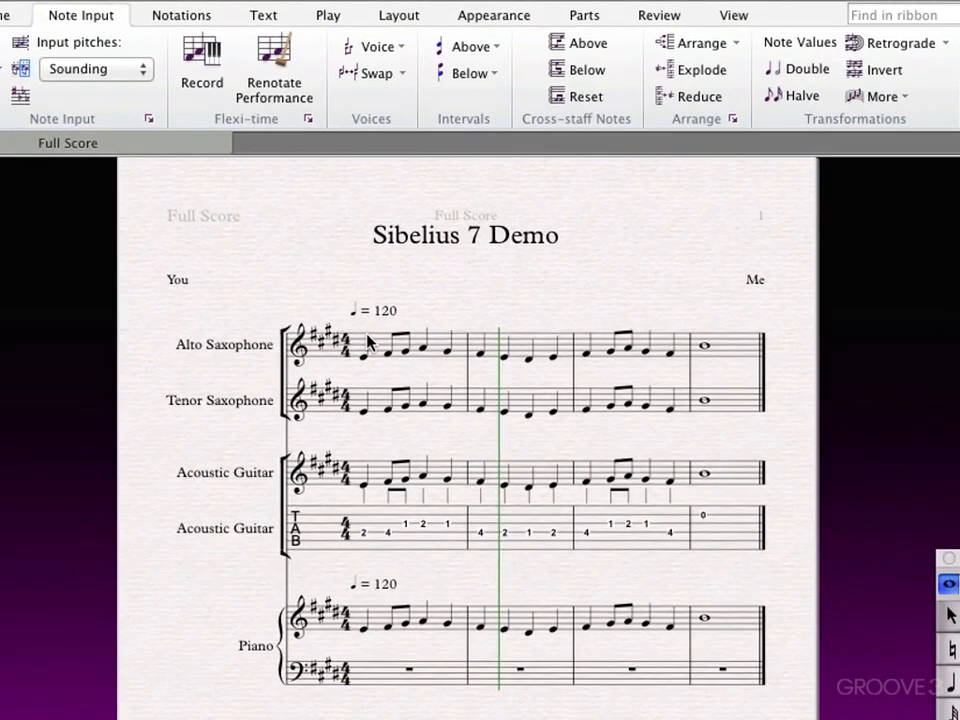
Add a 3rd above the first Alto Saxophone note and an interval below the first Tenor Saxophone note in bar 1
left_click(365, 360)
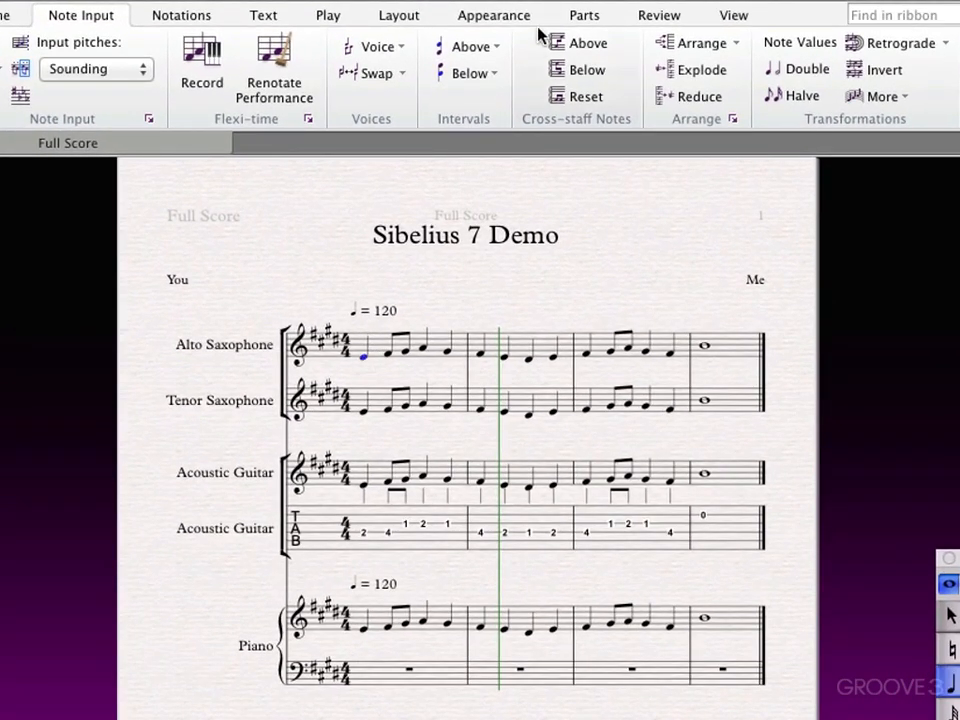
left_click(492, 50)
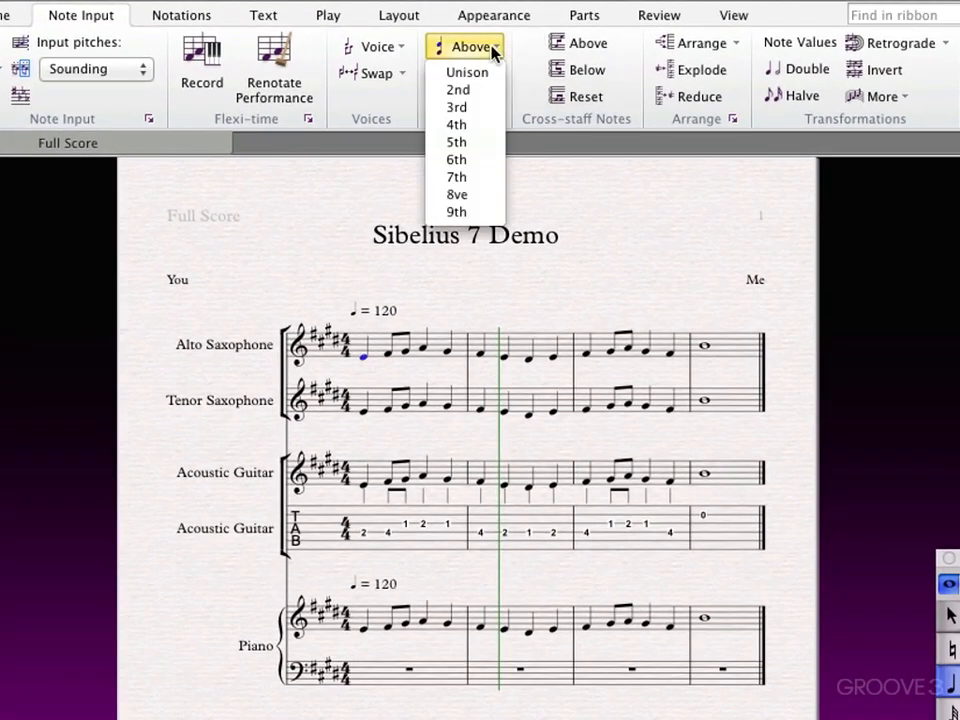
left_click(479, 108)
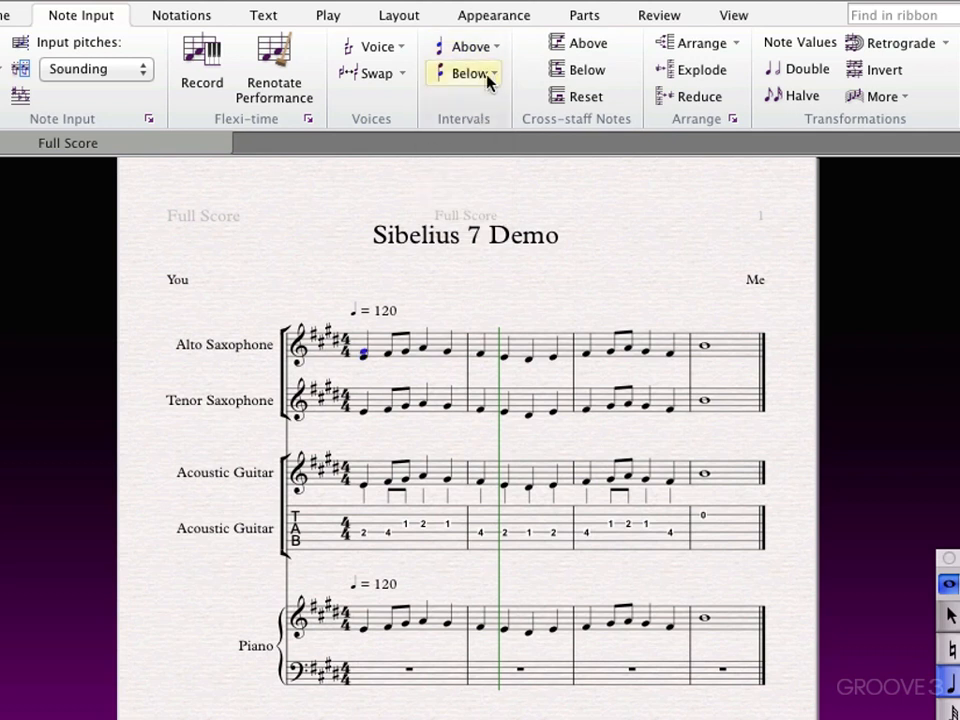
left_click(362, 414)
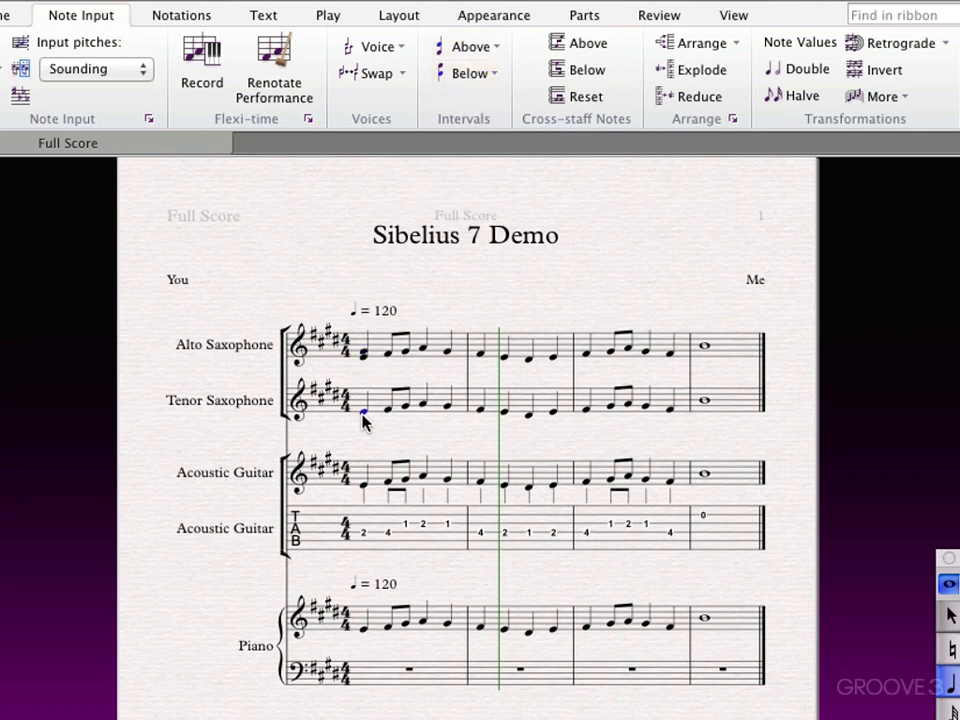
left_click(493, 76)
left_click(487, 135)
Undo both intervals added to the first notes of the saxophone staves
left_click(386, 348)
key("ctrl+z")
key("ctrl+z")
Add a 3rd above every note in bars 1 to 4 of the Alto Saxophone staff
left_click(720, 350)
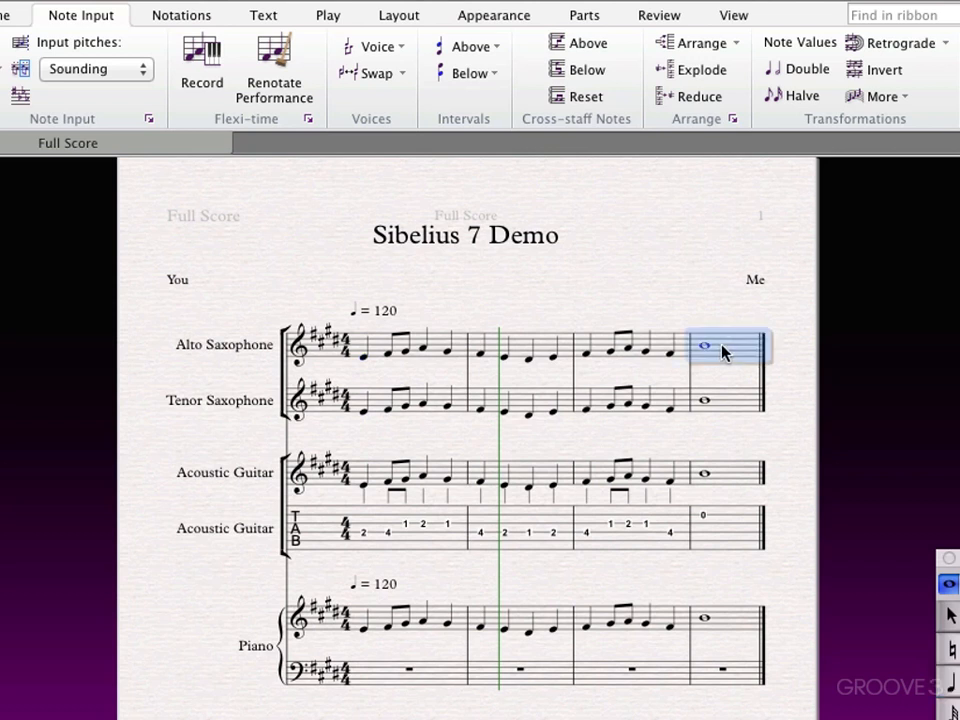
left_click(441, 349, "shift")
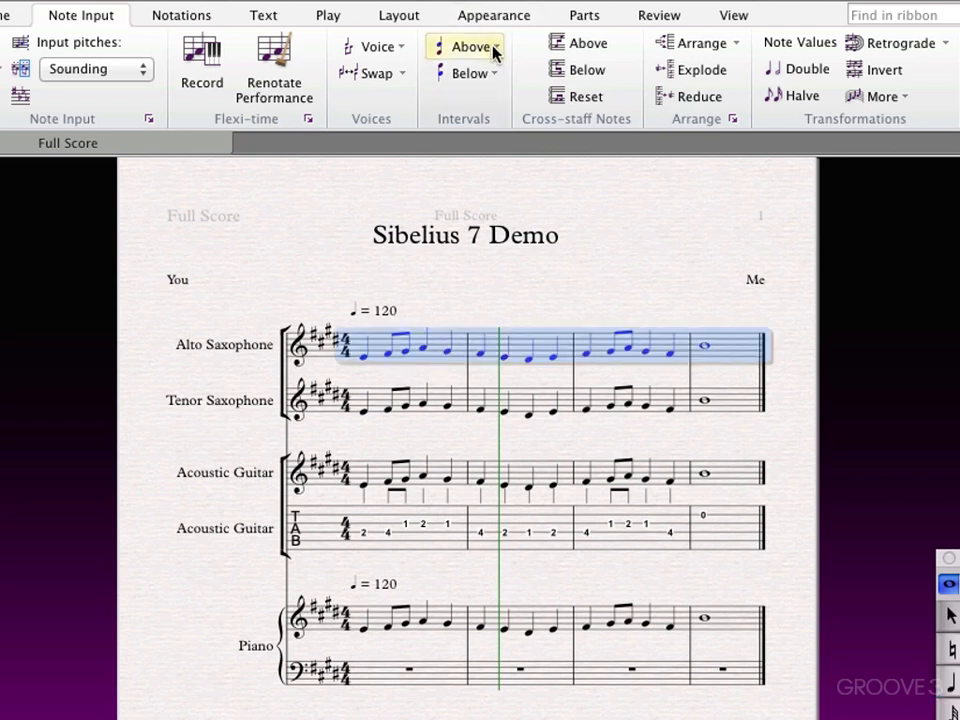
left_click(495, 54)
left_click(464, 106)
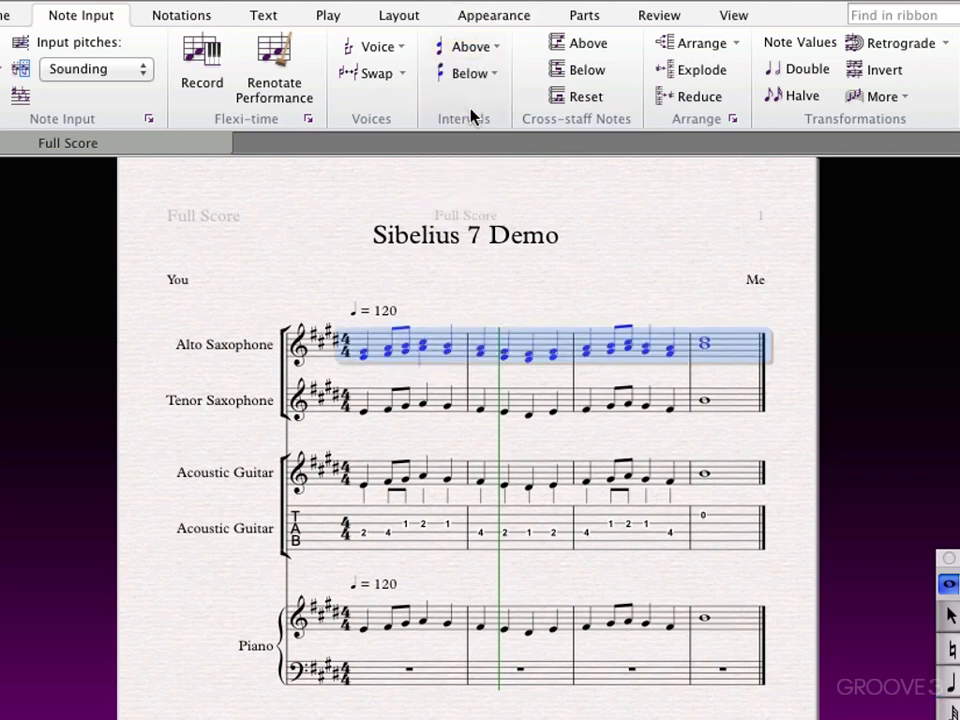
Play back the score with the Alto Saxophone harmony, and undo the added 3rds
key("space")
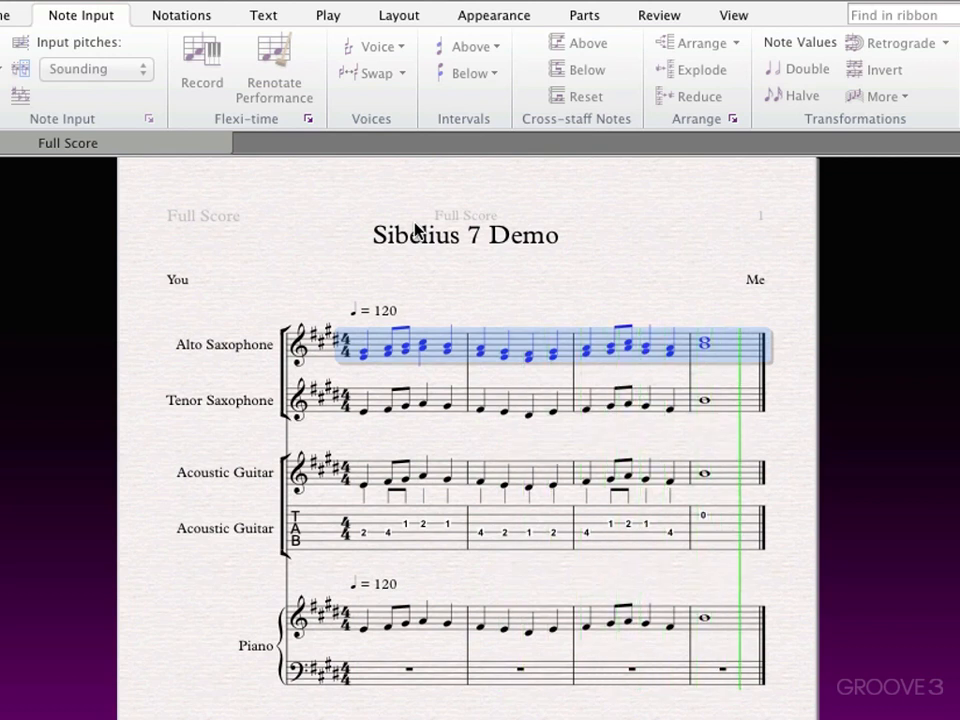
key("space")
key("Escape")
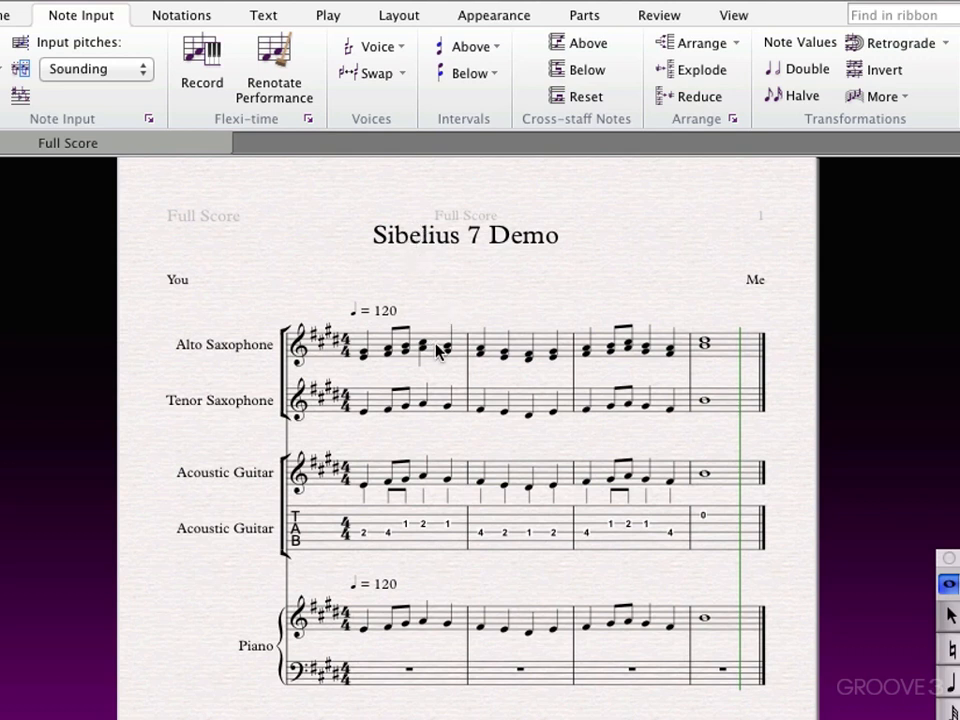
key("super+z")
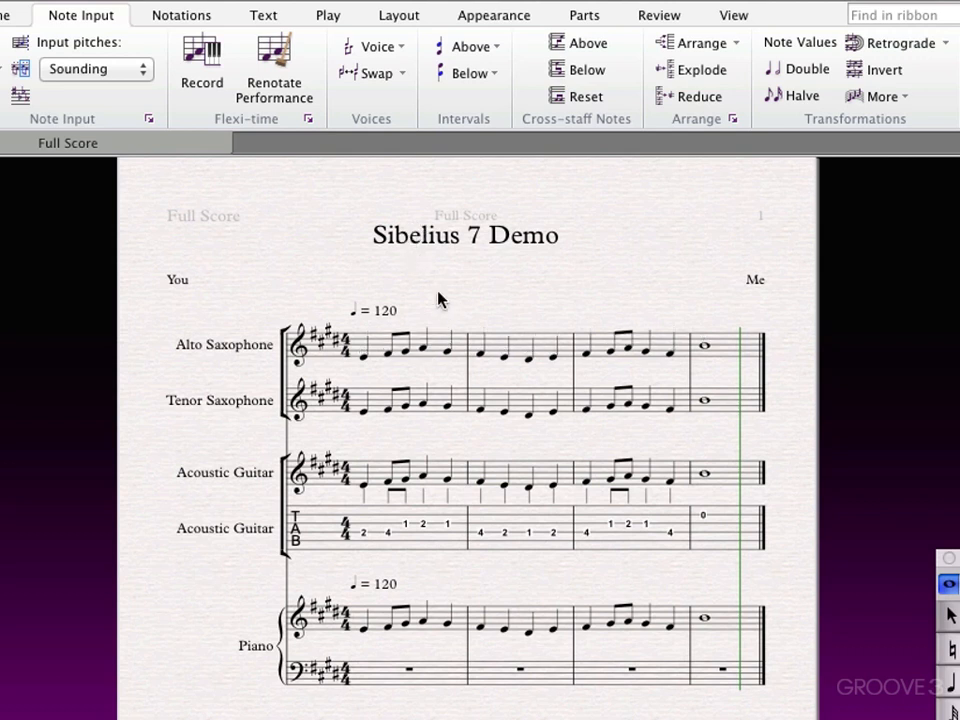
Stack two 3rds above every note in bar 1 of the Alto Saxophone staff, and add a 3rd below the notes in bar 2
left_click(437, 350)
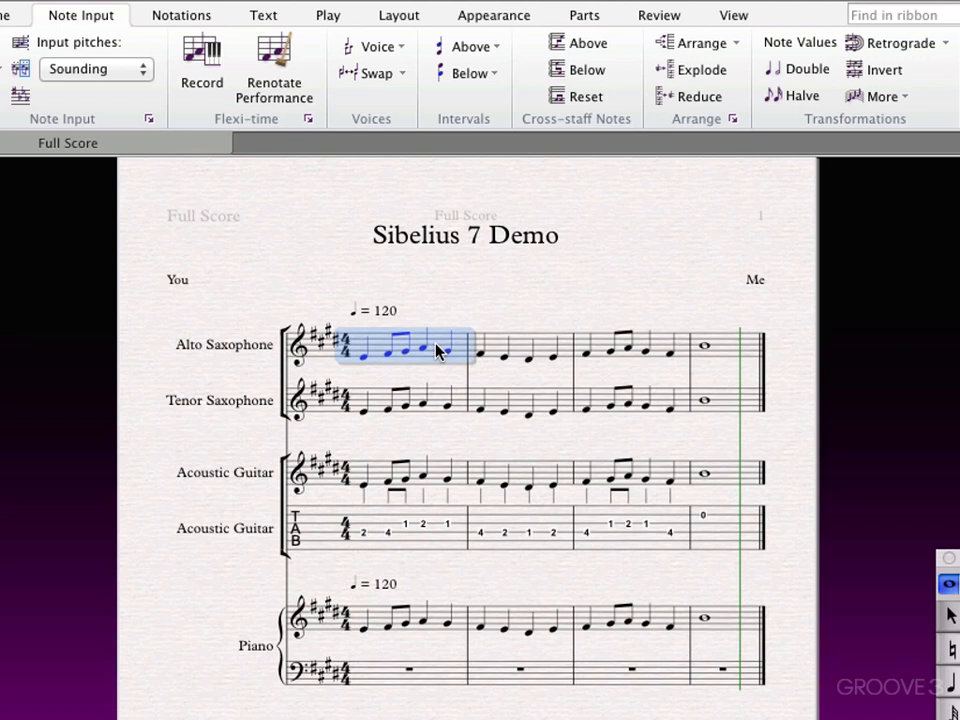
key("3")
key("3")
left_click(499, 349)
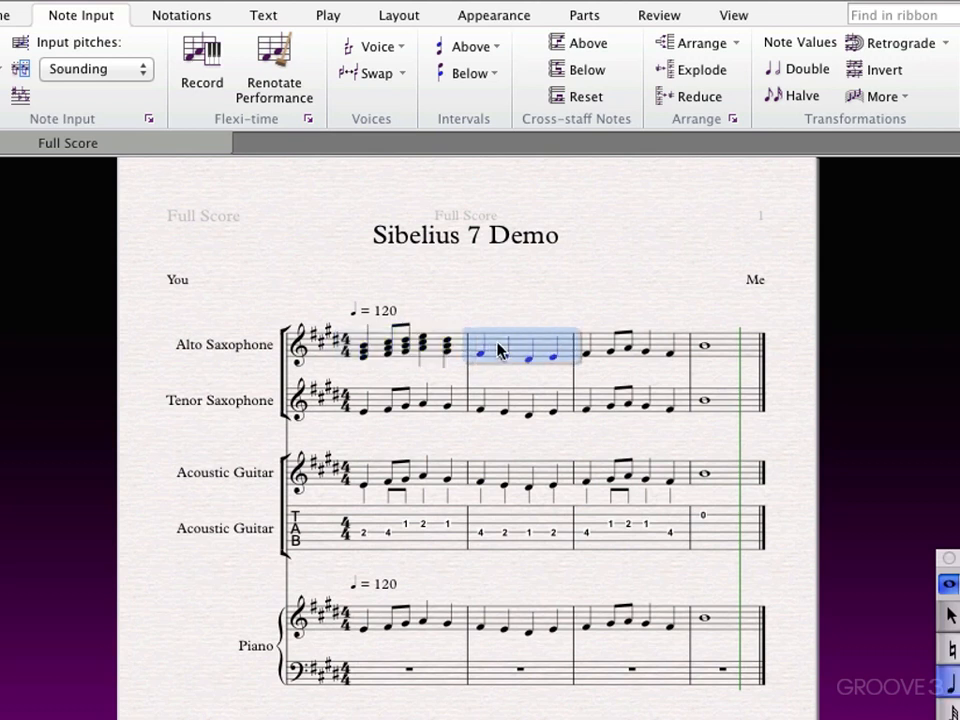
key("3")
Stack two 5ths above every note in bar 3 of the Alto Saxophone staff and clear the selection
left_click(603, 347)
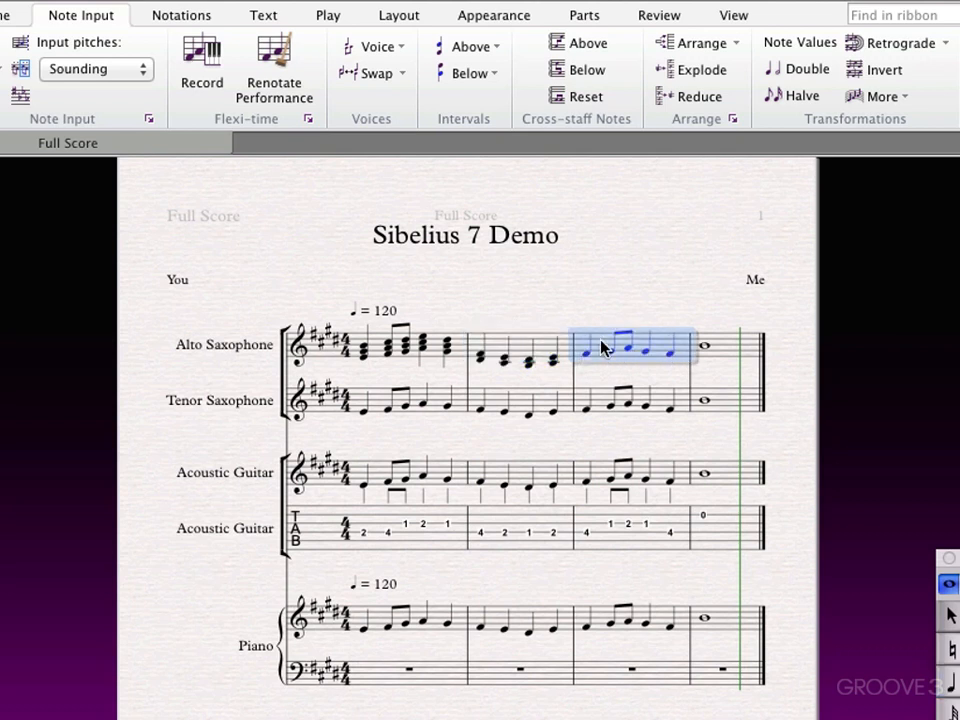
key("3")
key("3")
key("Escape")
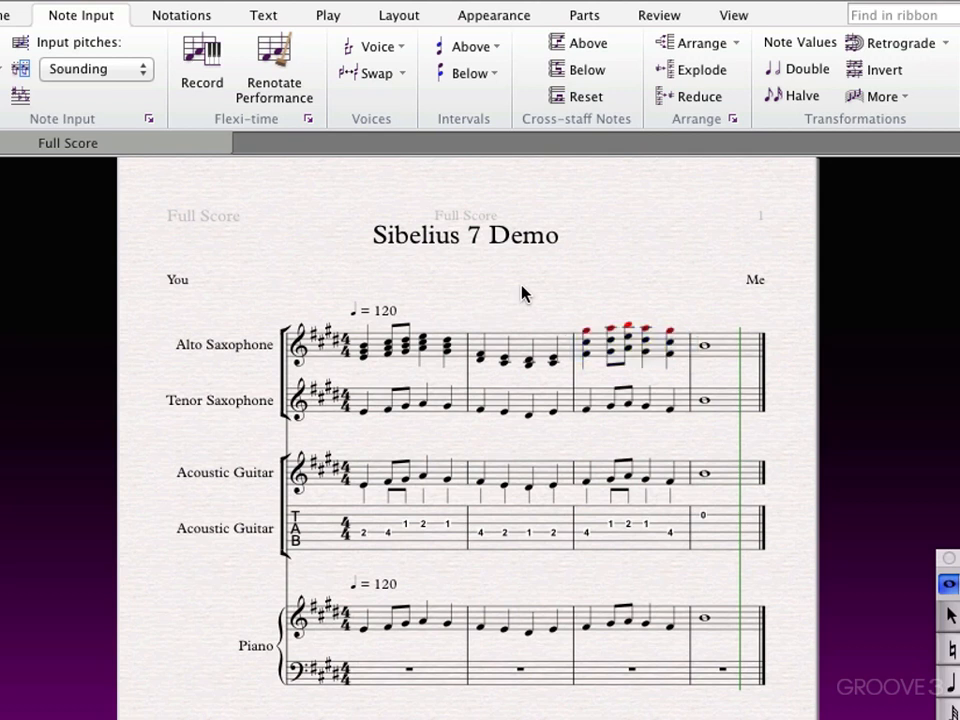
Select bars 1 to 4 of the Alto Saxophone staff and play back the stacked intervals
left_click(458, 357)
left_click(722, 358, "shift")
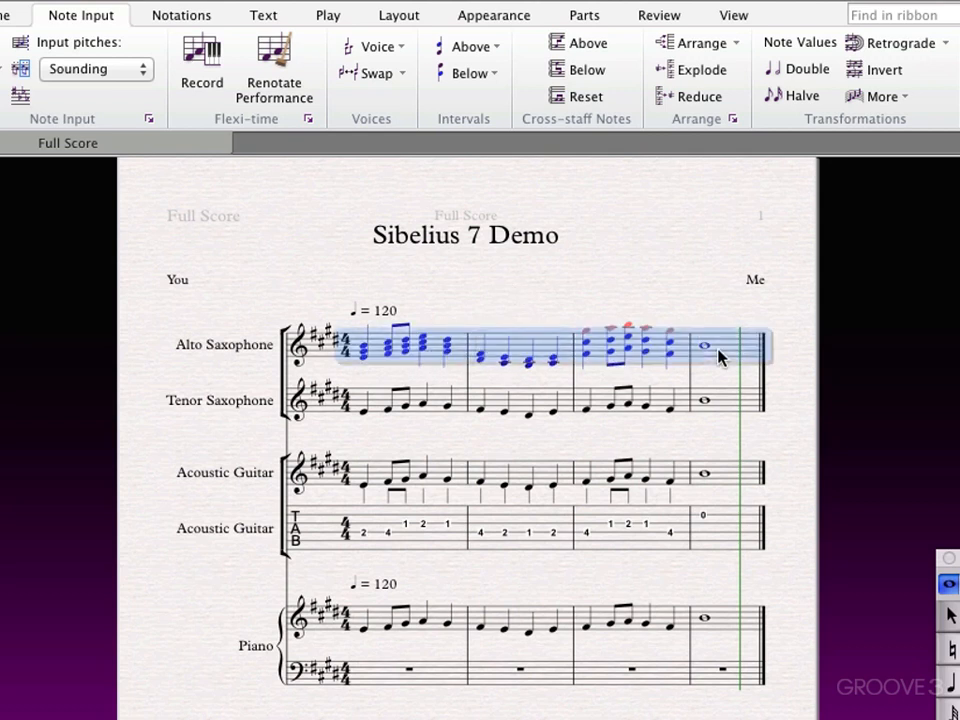
key("space")
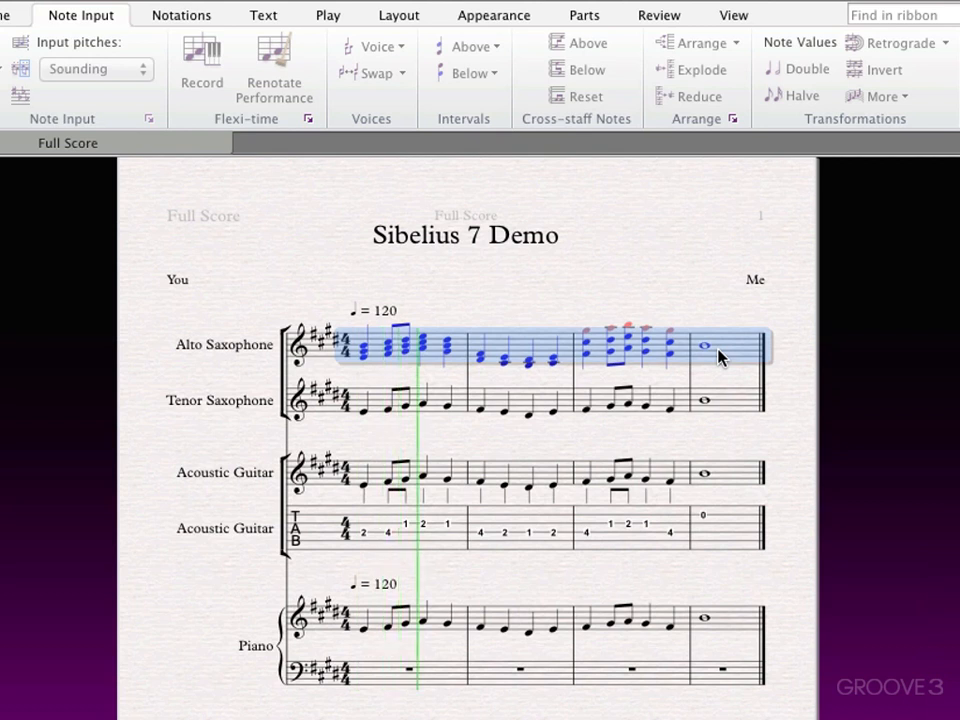